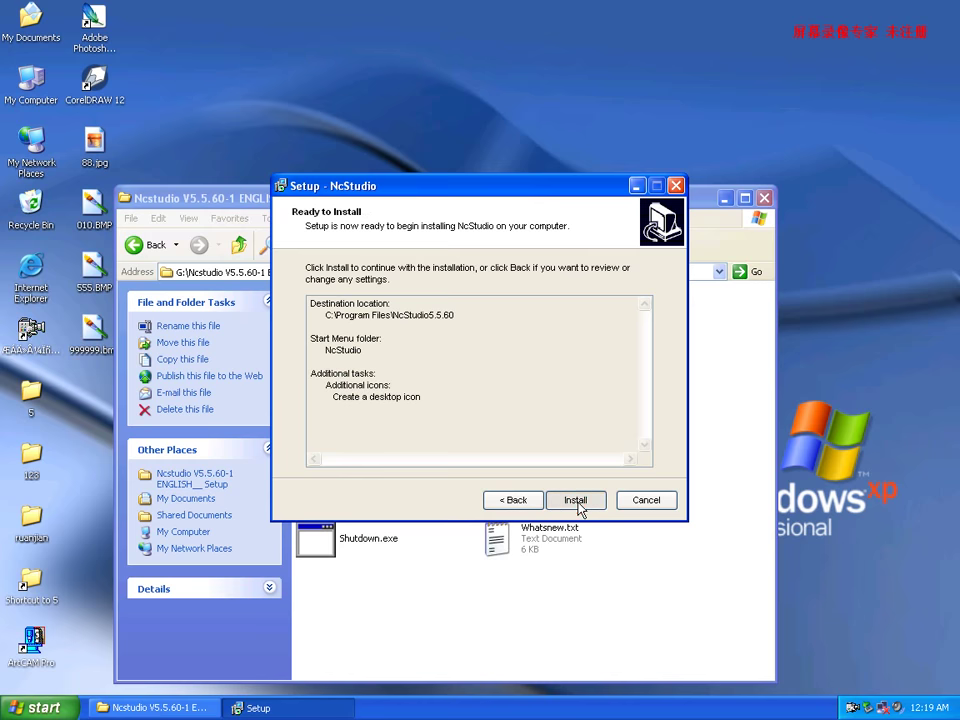
Install NcStudio into C:\Program Files\NcStudio5.5.60 from the Ready to Install page.
left_click(584, 503)
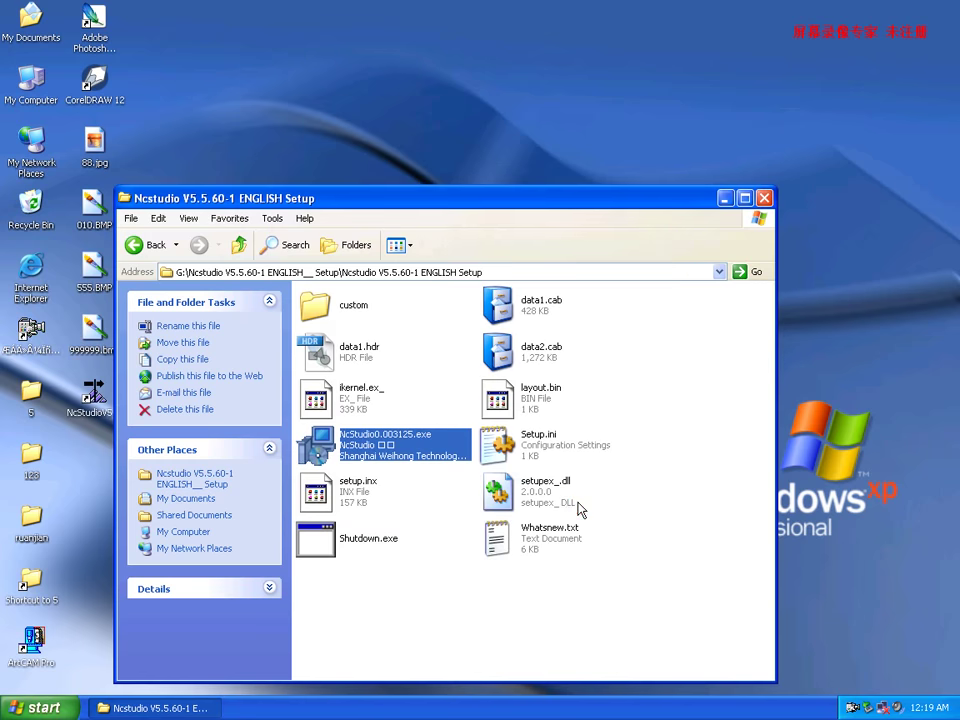
Dismiss the warning, minimize the installer folder, and launch NcStudio from its desktop shortcut.
left_click(478, 377)
left_click(724, 197)
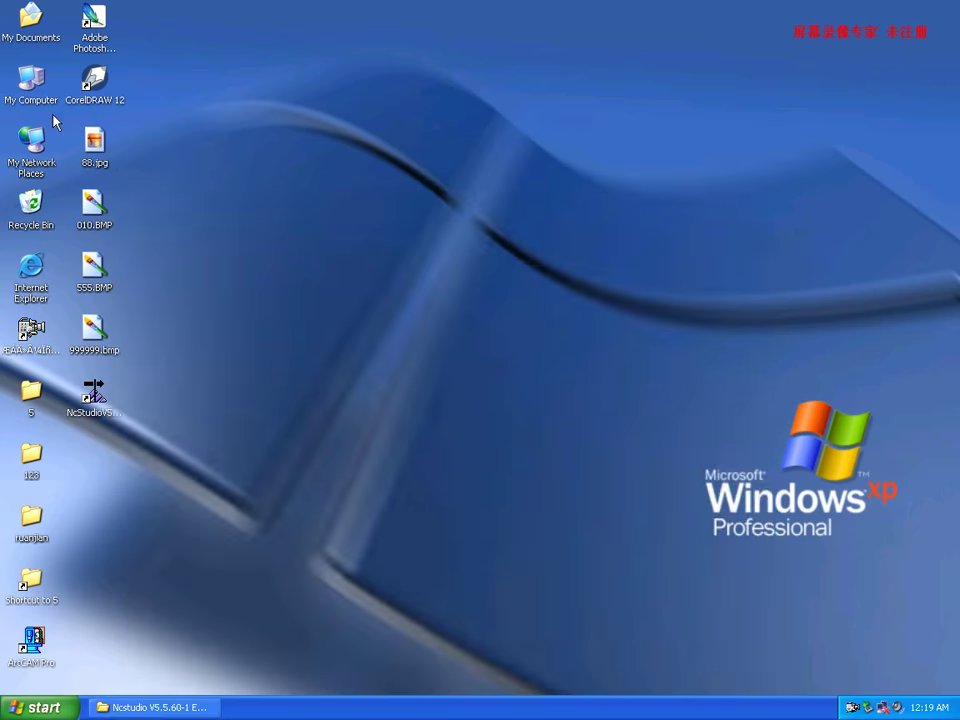
right_click(35, 74)
left_click(200, 392)
double_click(93, 395)
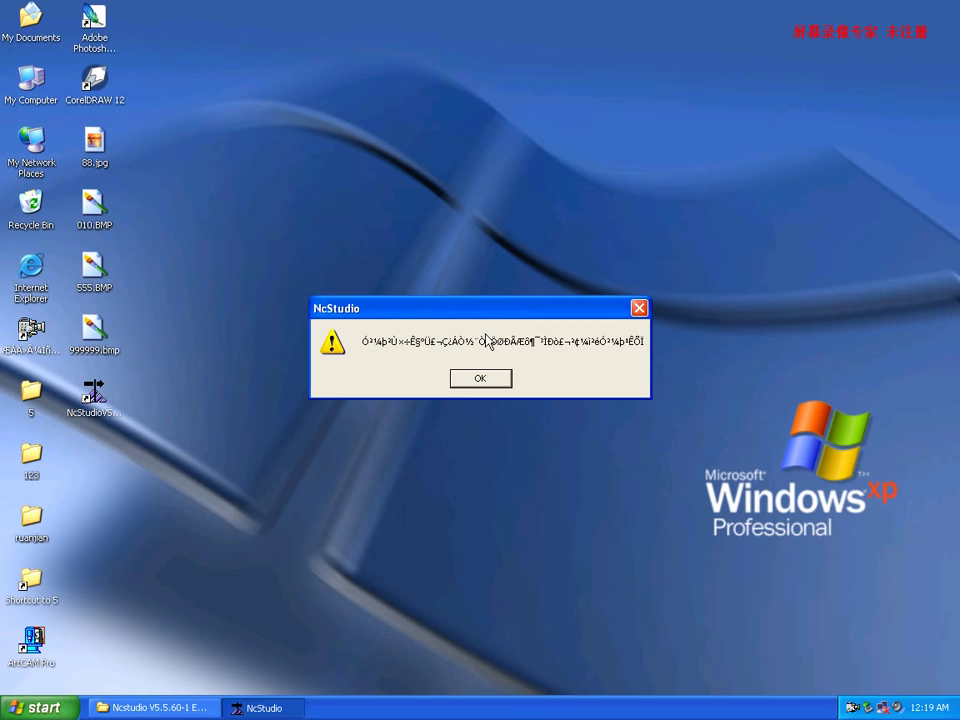
left_click(637, 307)
Open My Computer's System Properties at the Hardware tab.
right_click(28, 78)
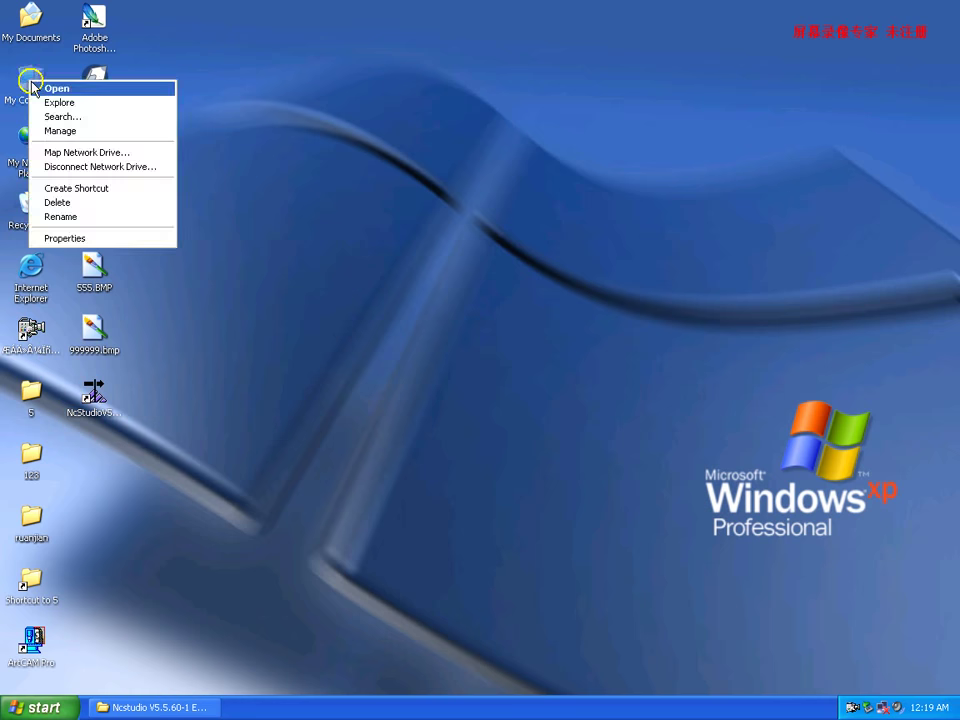
left_click(78, 240)
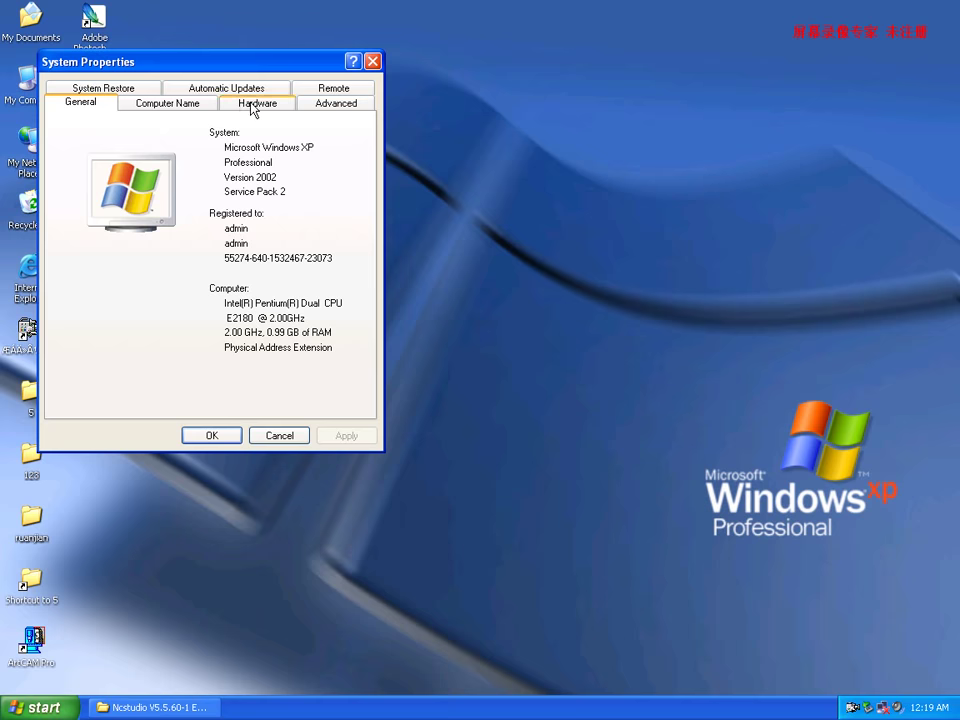
left_click(252, 105)
Scan for hardware changes in Device Manager, skipping the missing WHNC3D.SYS driver file.
left_click(293, 195)
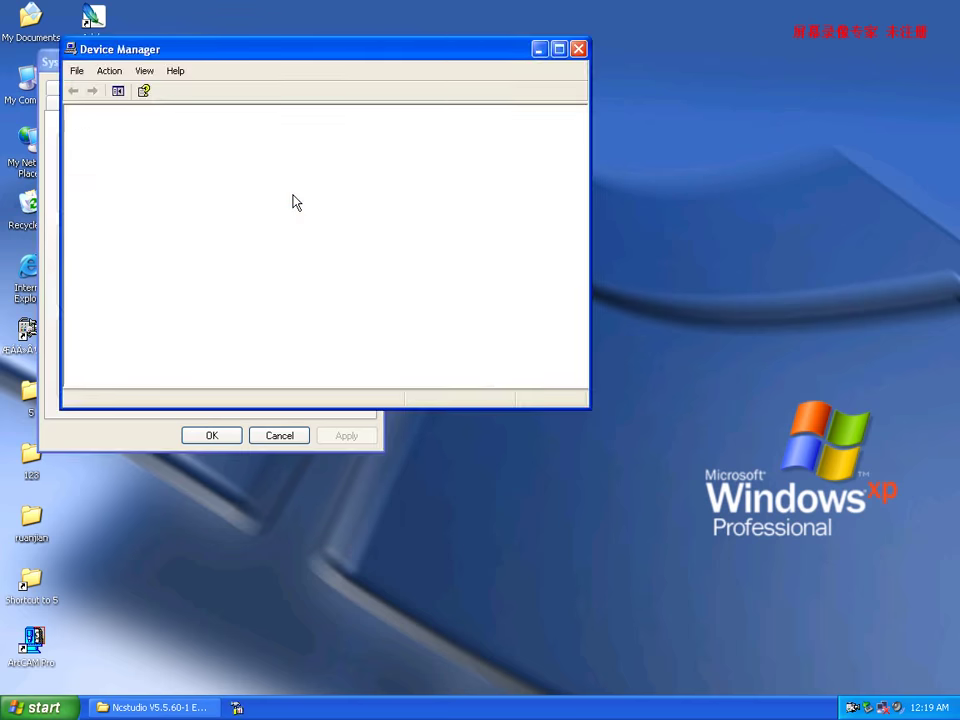
left_click(155, 167)
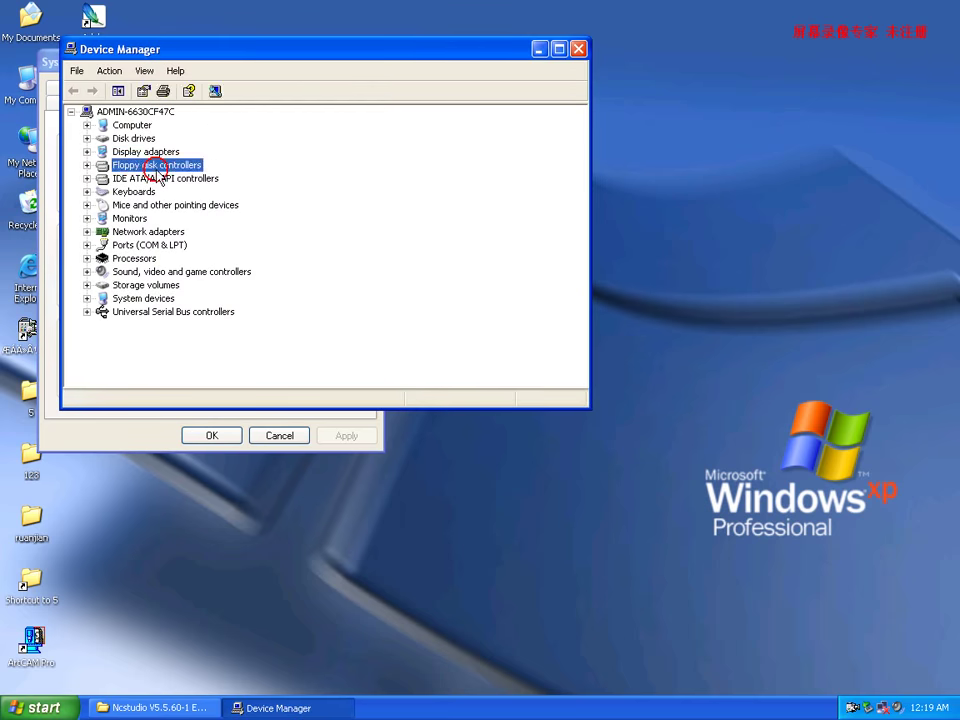
left_click(215, 91)
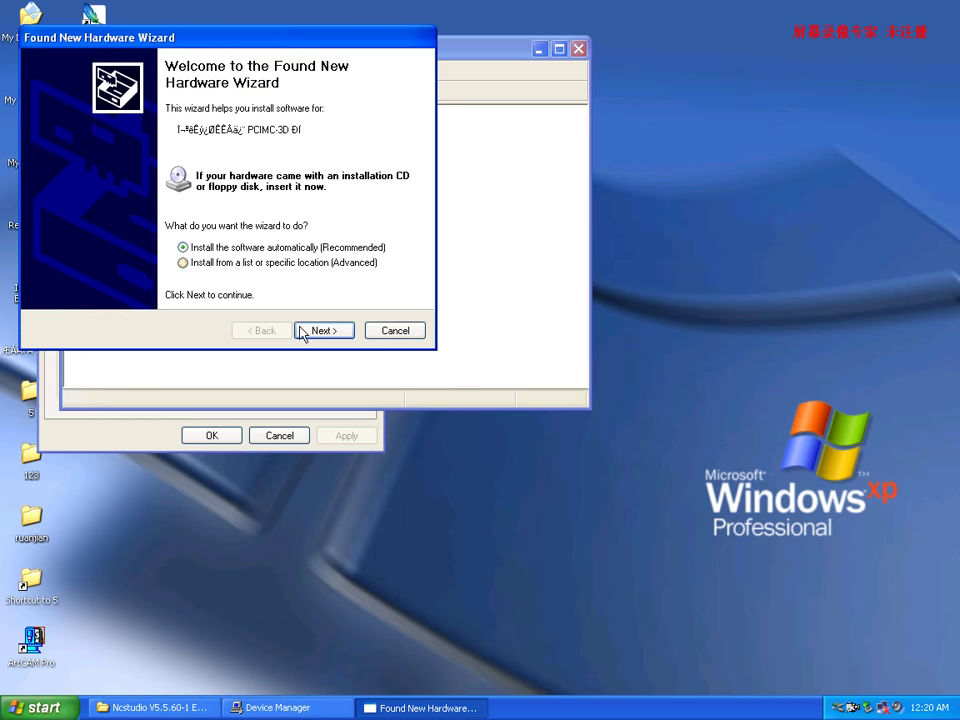
left_click(317, 332)
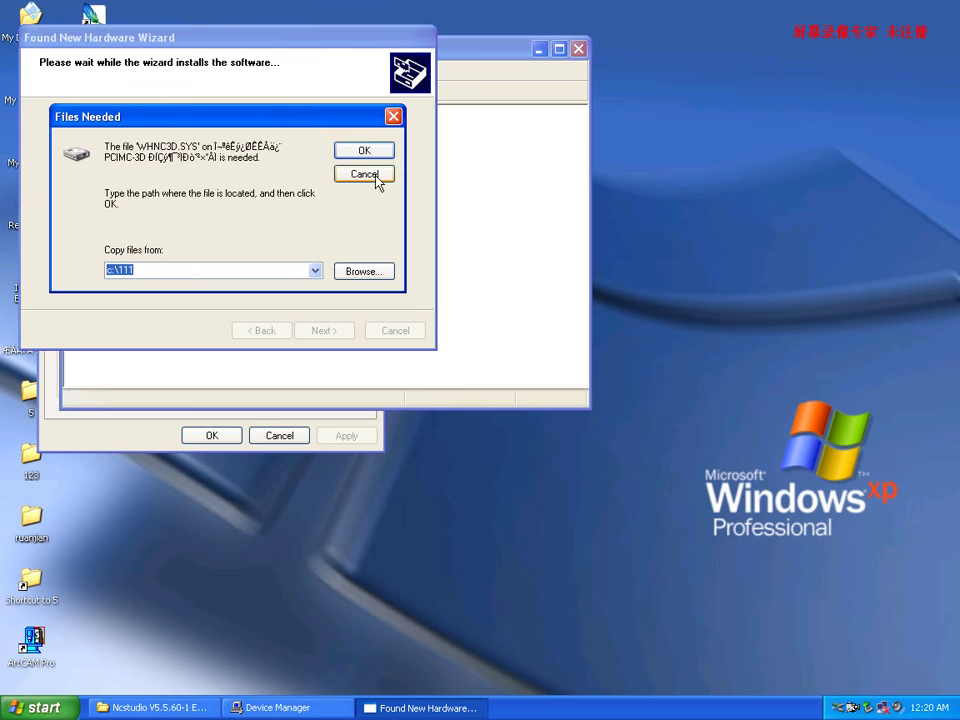
left_click(376, 178)
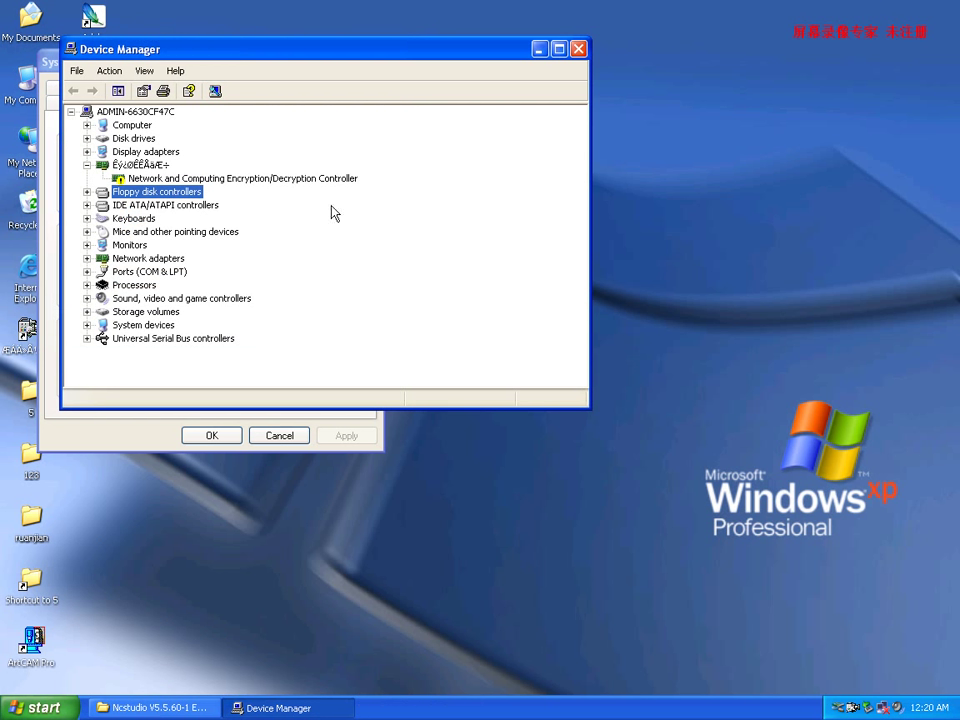
Retry launching NcStudio from the desktop shortcut and dismiss its warning.
left_click(539, 48)
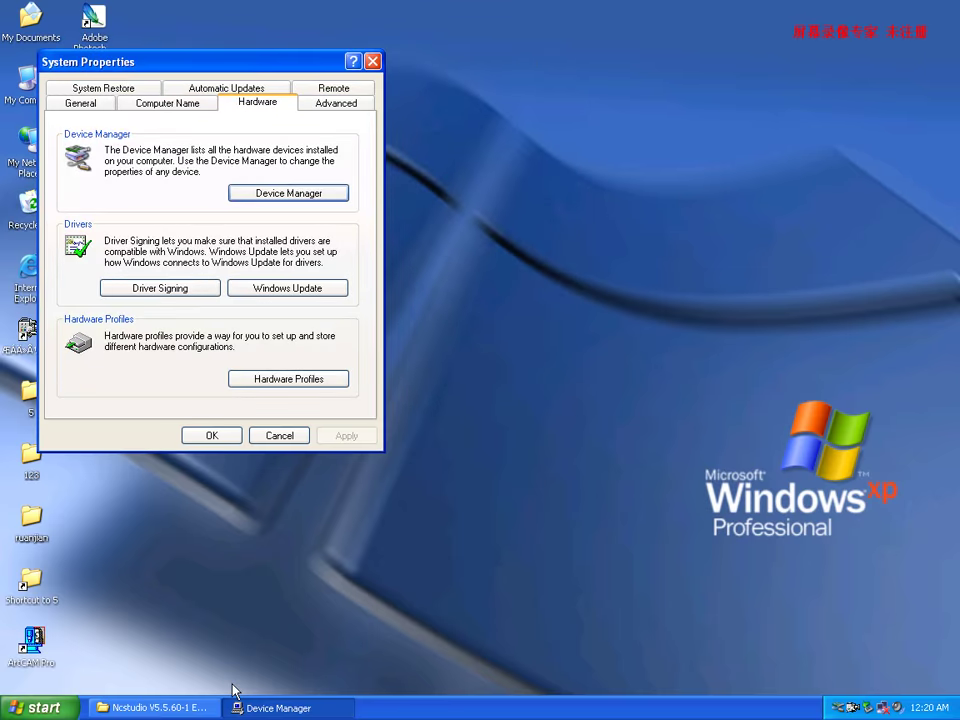
left_click_drag(200, 64, 808, 182)
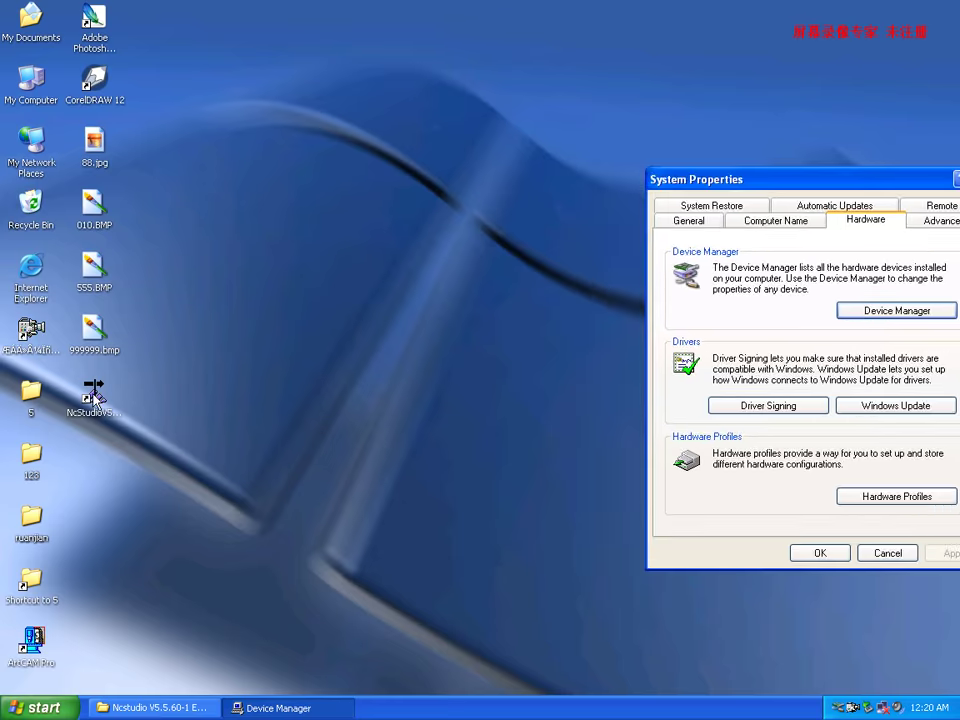
left_click(93, 395)
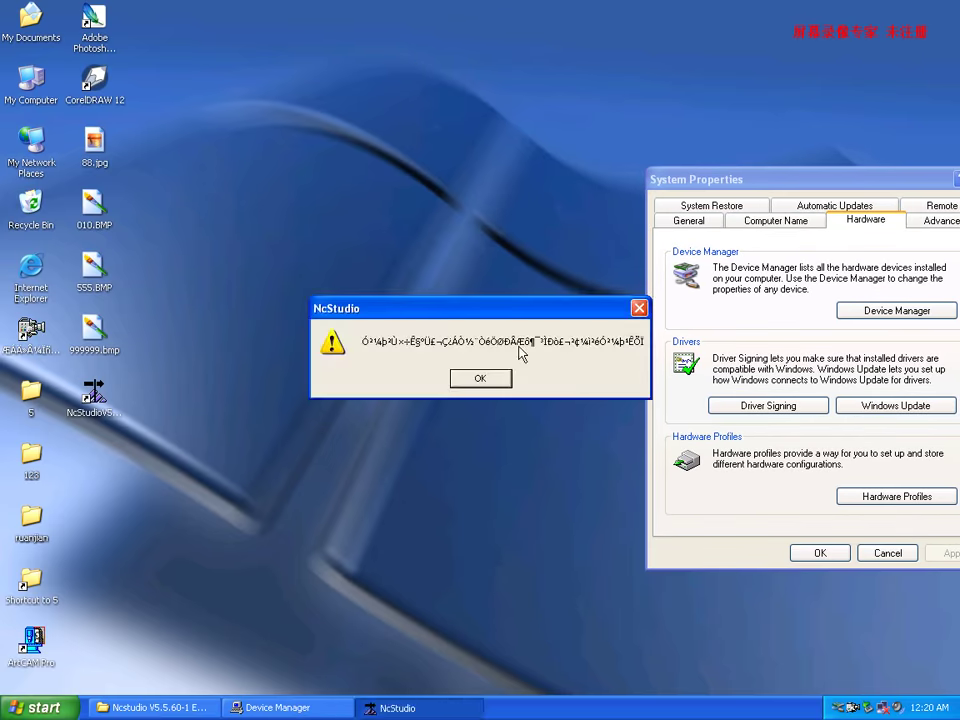
left_click(638, 307)
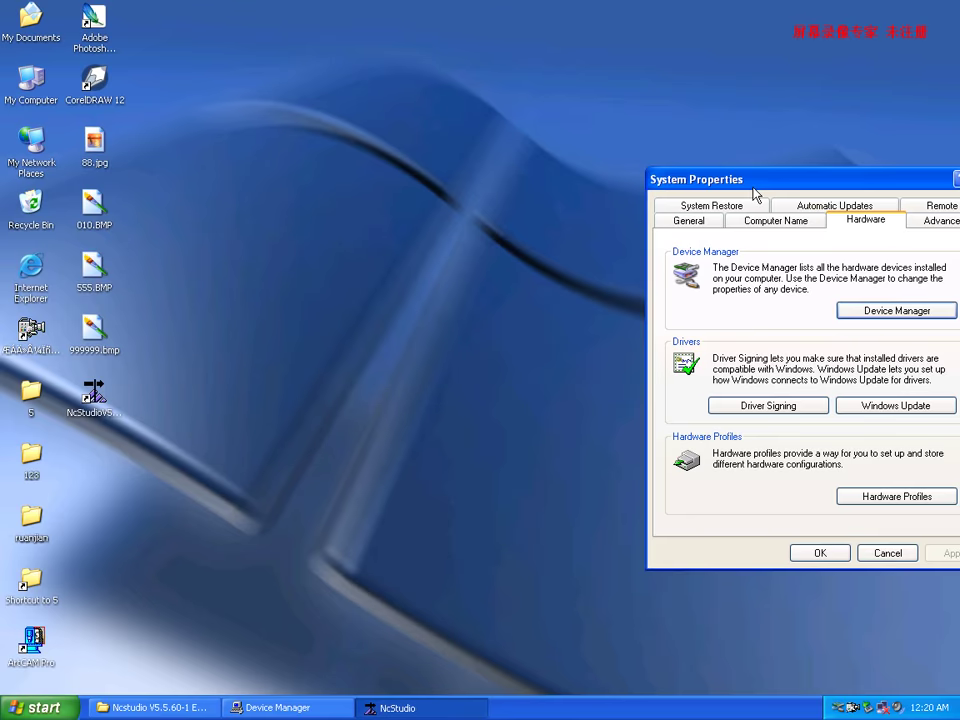
Uninstall the Encryption/Decryption Controller, then close Device Manager and System Properties.
left_click_drag(838, 187, 454, 138)
left_click(282, 707)
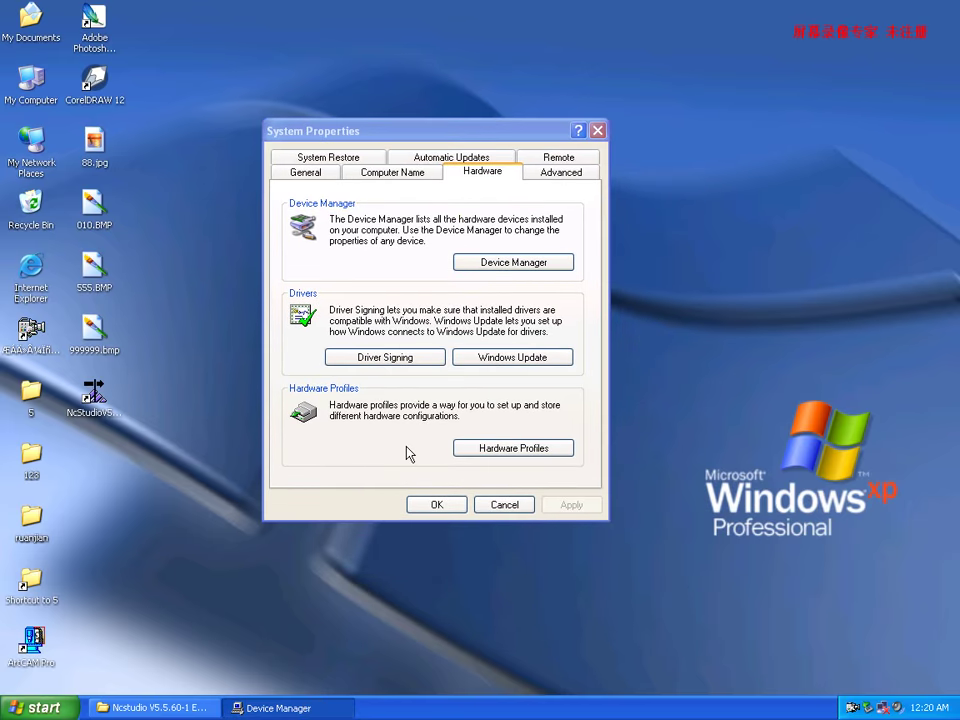
left_click(148, 178)
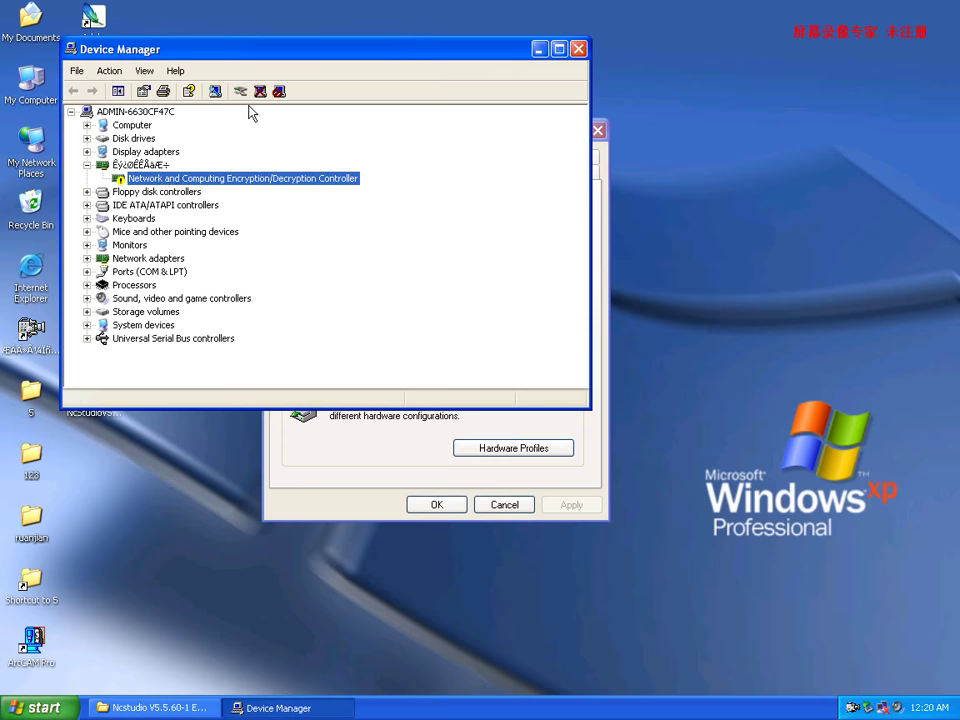
left_click(260, 91)
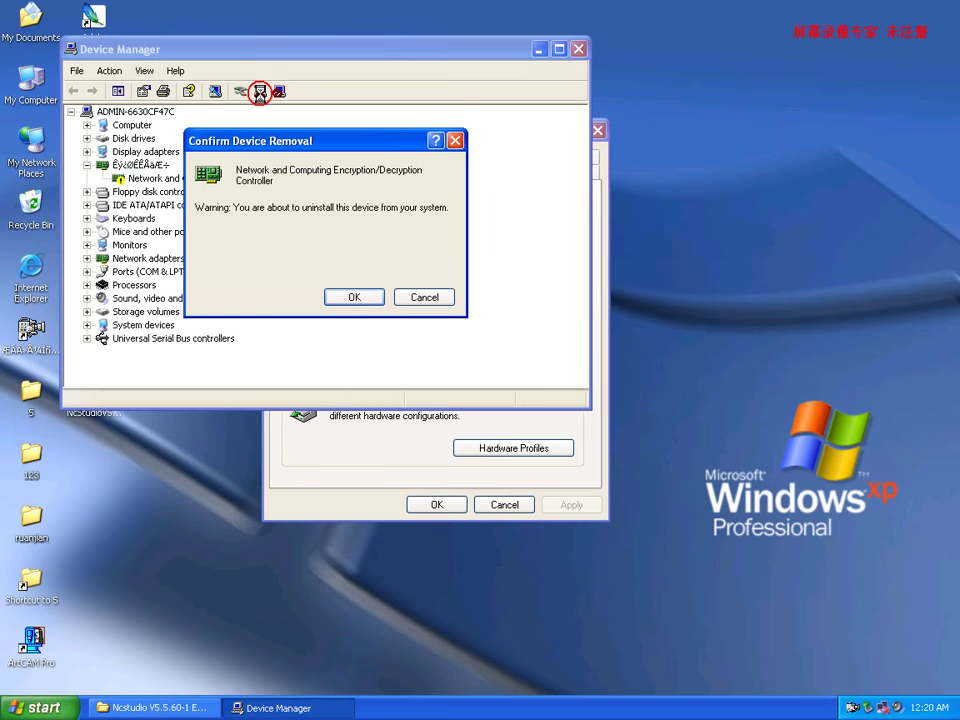
left_click(358, 296)
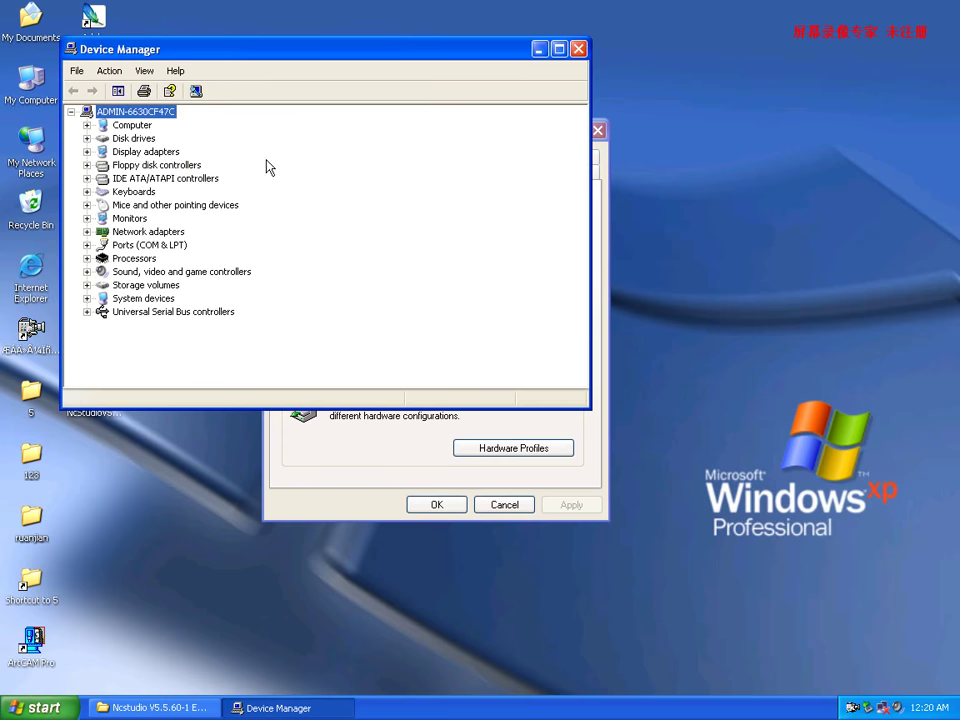
left_click(579, 50)
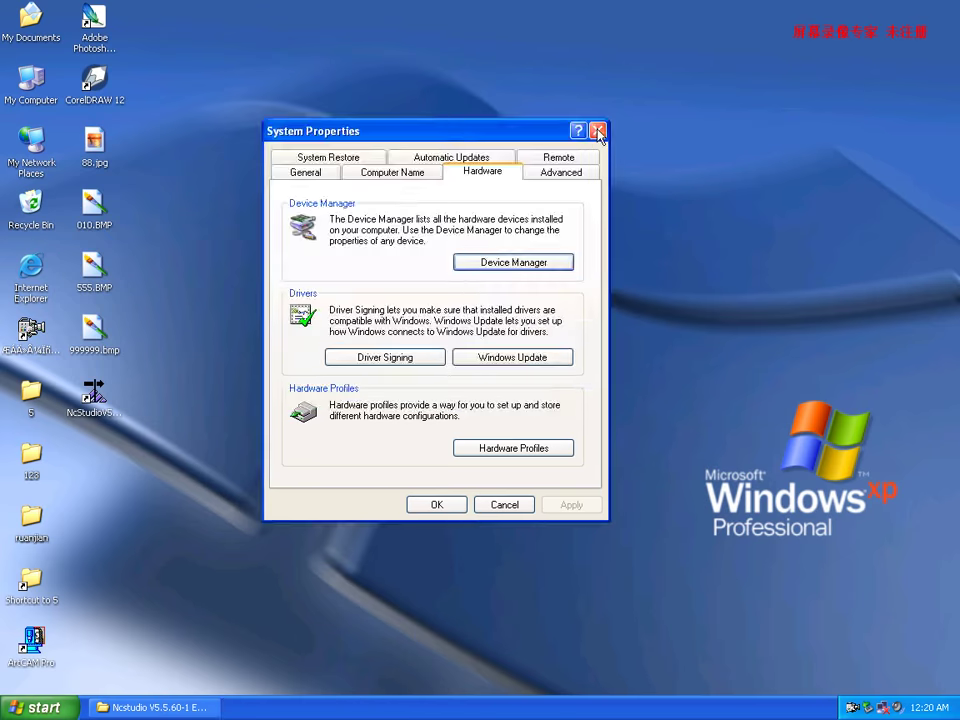
left_click(598, 131)
Open Add or Remove Programs from the Control Panel.
left_click(40, 707)
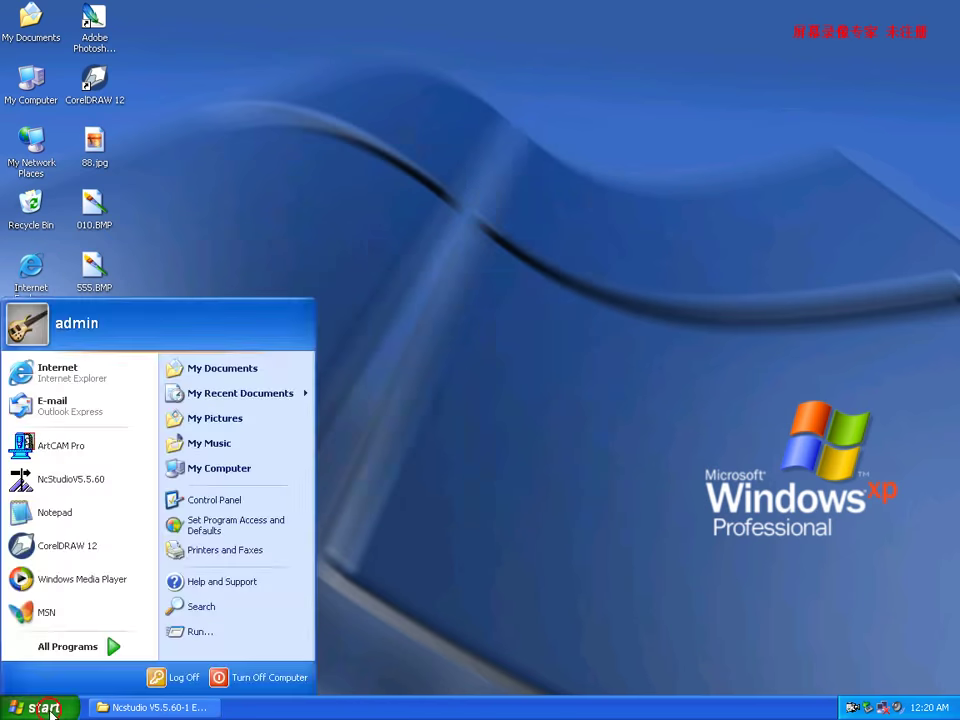
left_click(266, 499)
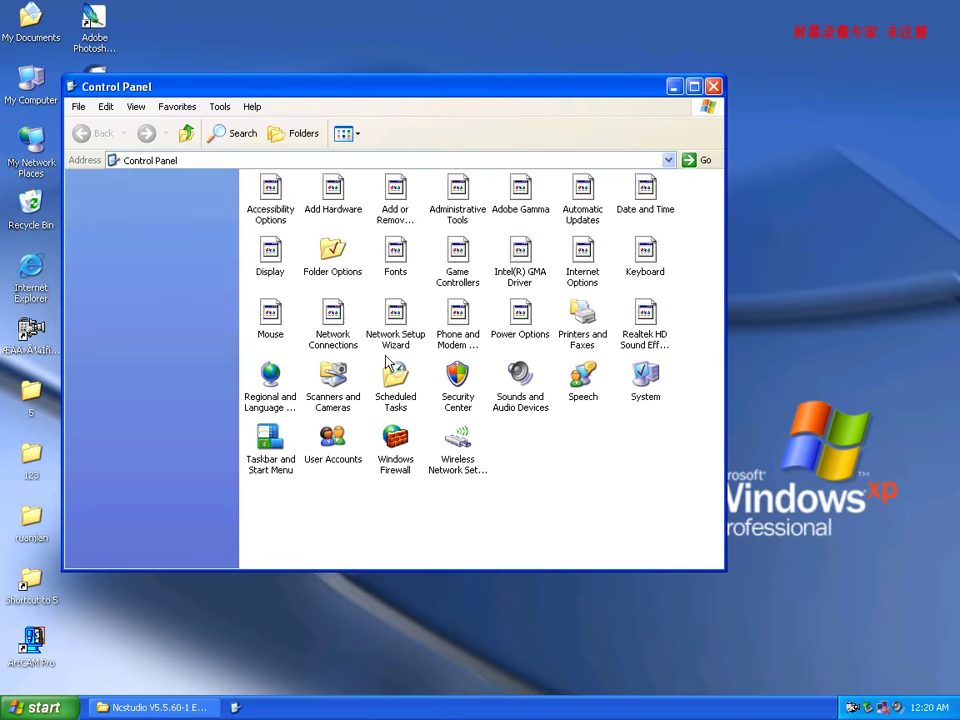
left_click(389, 190)
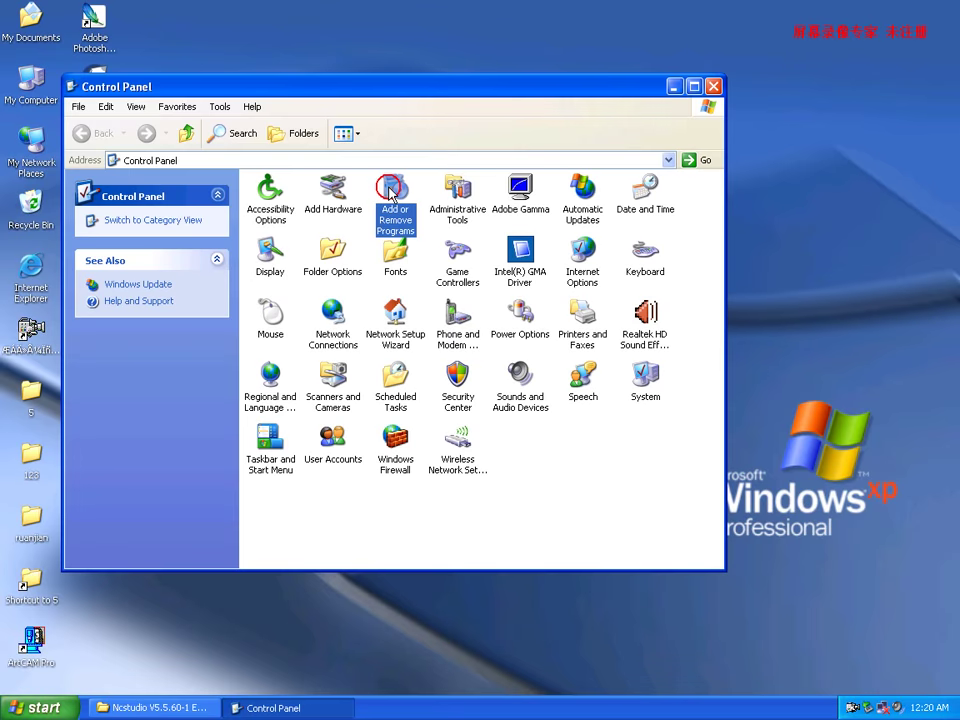
left_click(389, 190)
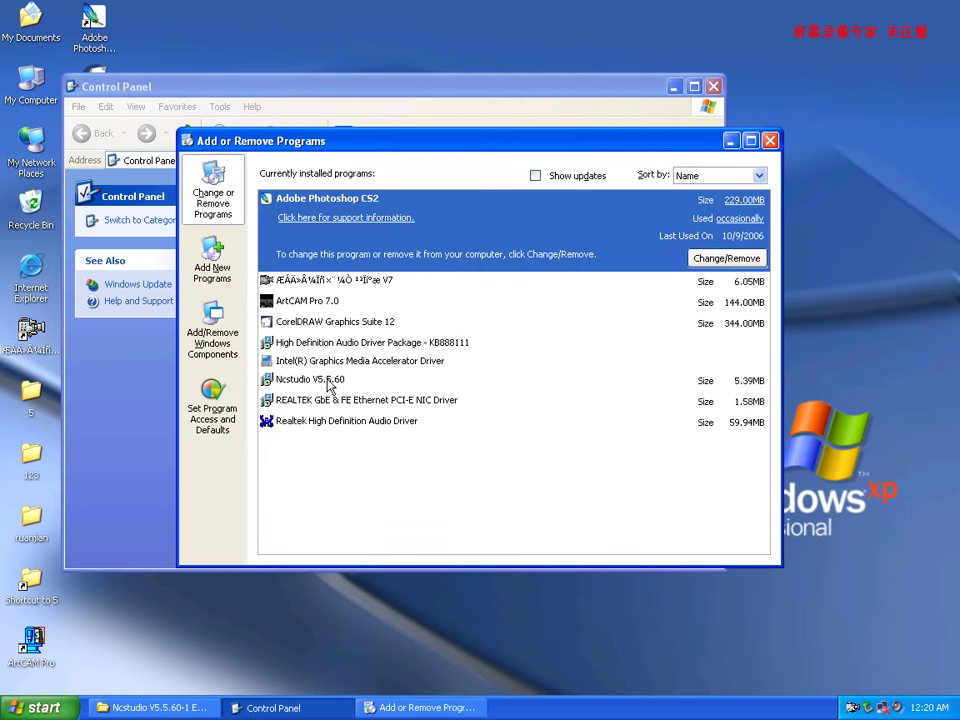
Remove Ncstudio V5.5.60, confirm the uninstall, and close both windows.
left_click(323, 384)
left_click(740, 378)
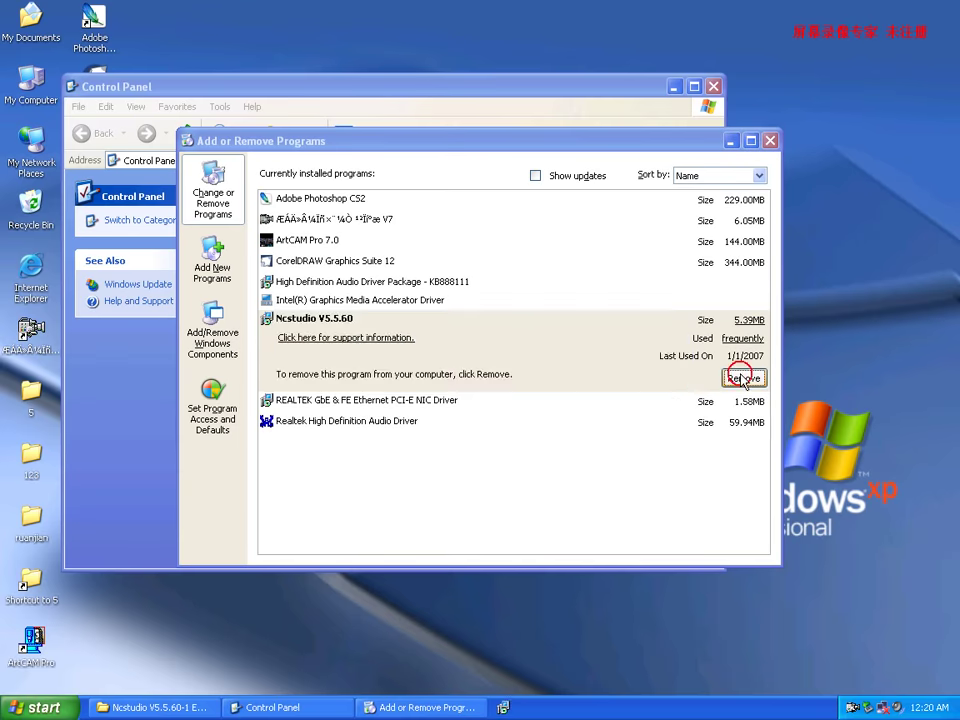
left_click(447, 403)
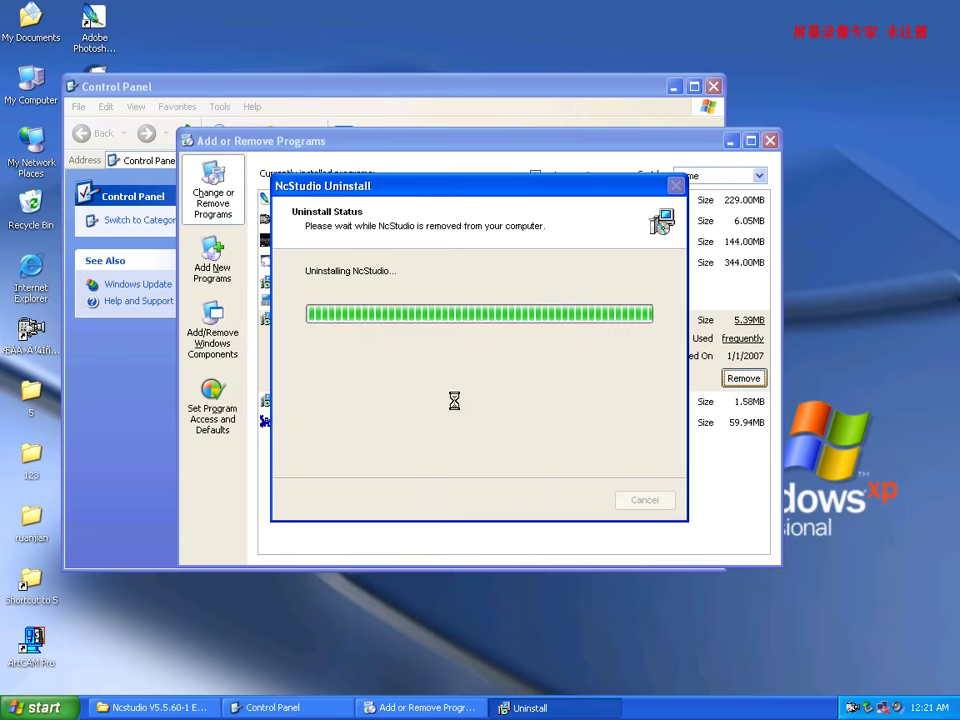
left_click(474, 402)
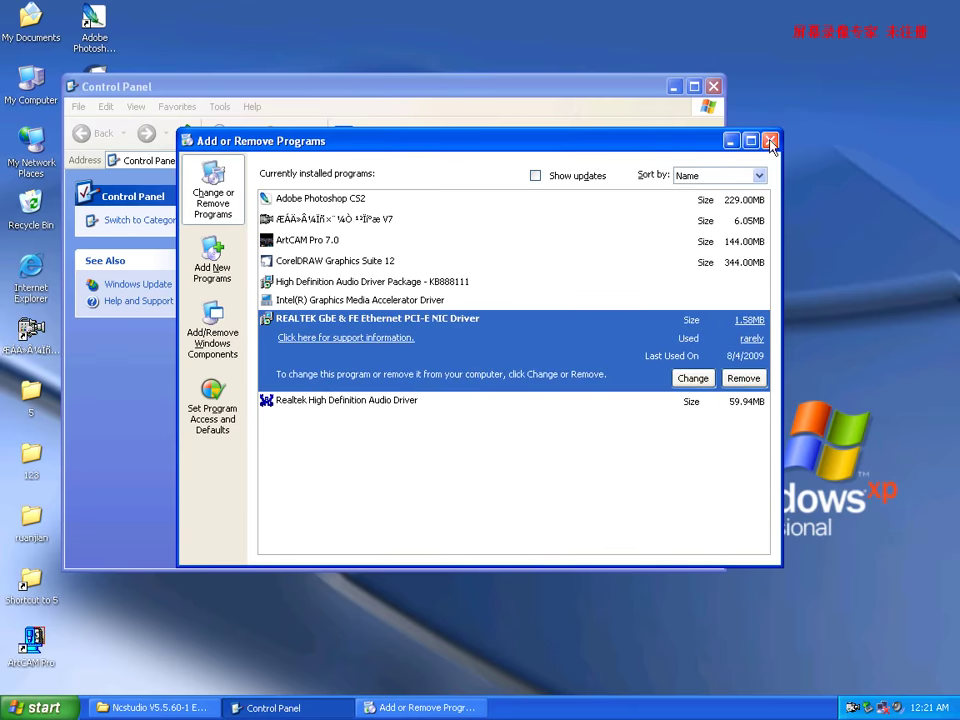
left_click(772, 146)
left_click(713, 87)
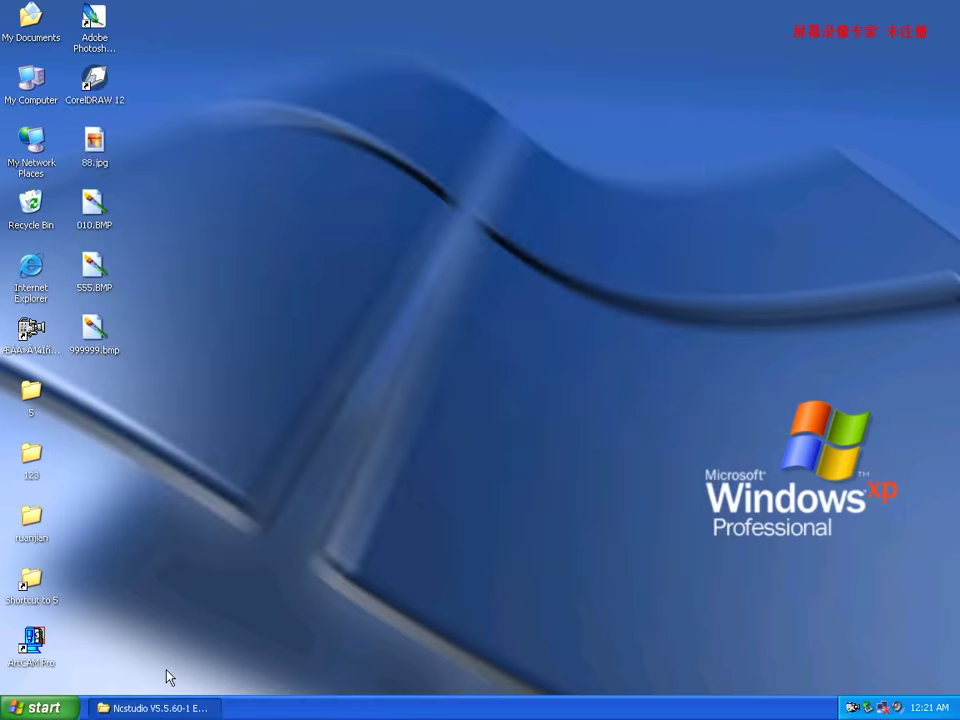
Navigate to the Ncstudio V5.5.60-1 ENGLISH Setup folder on Removable Disk G:.
left_click(155, 708)
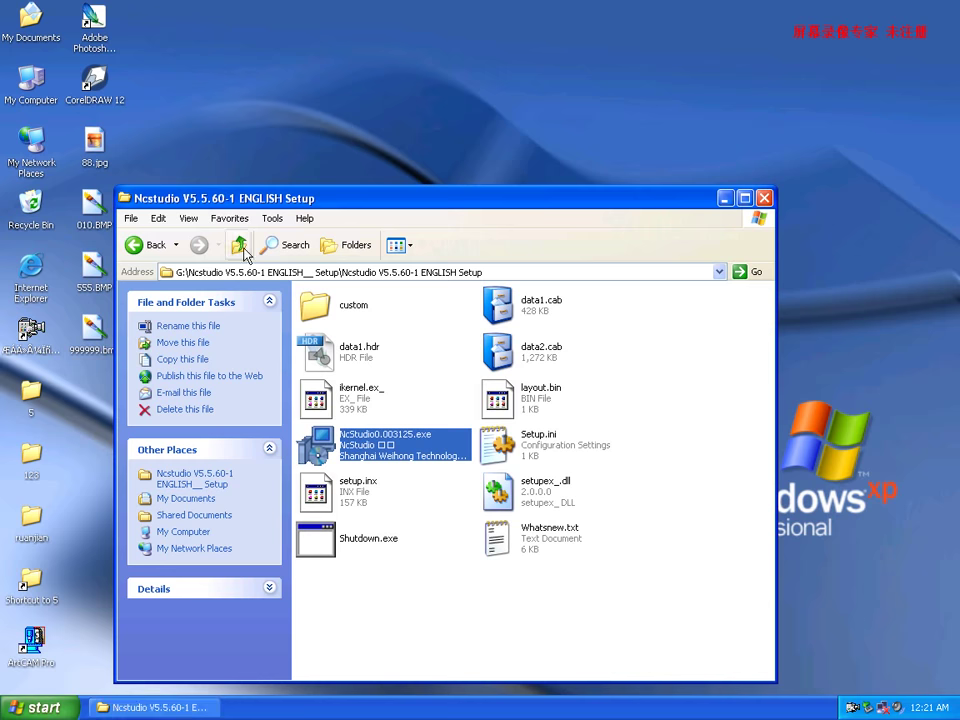
left_click(242, 246)
left_click(241, 246)
left_click(241, 246)
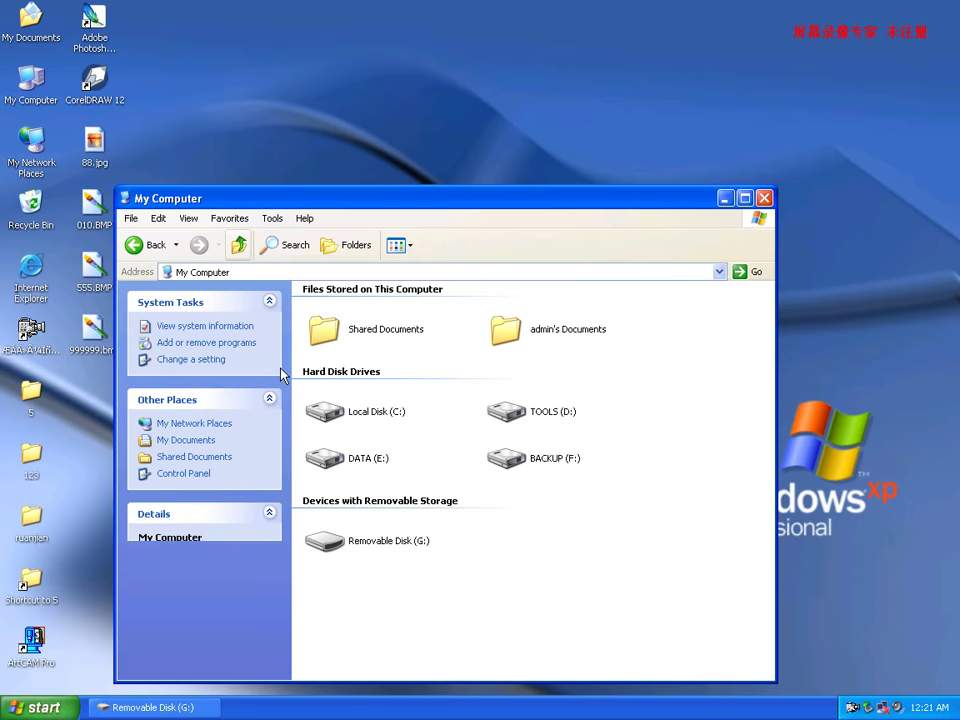
double_click(332, 543)
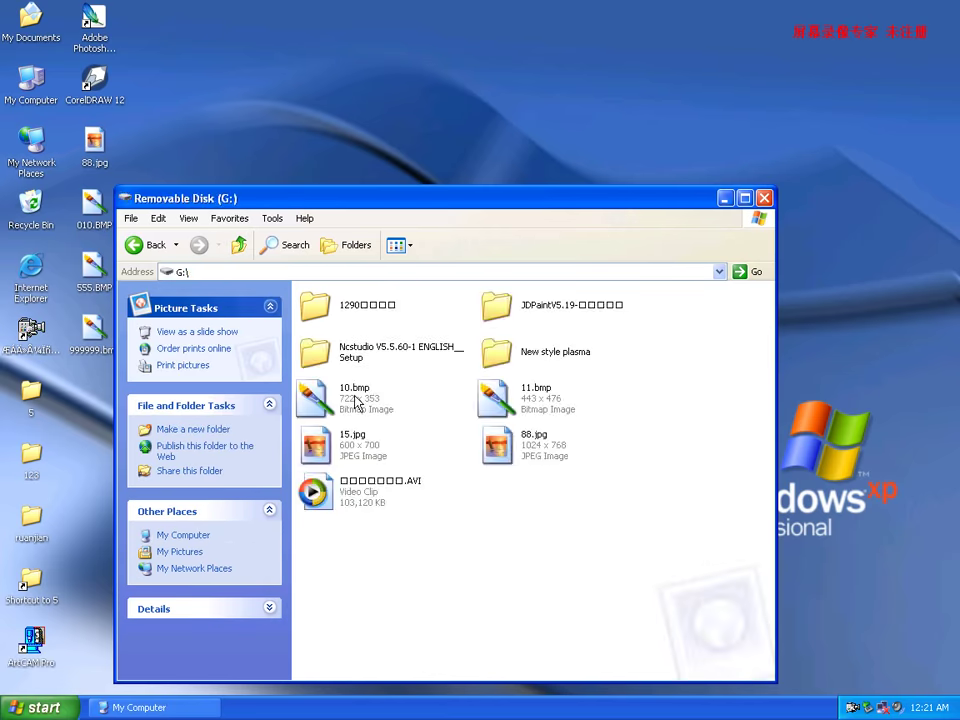
double_click(316, 355)
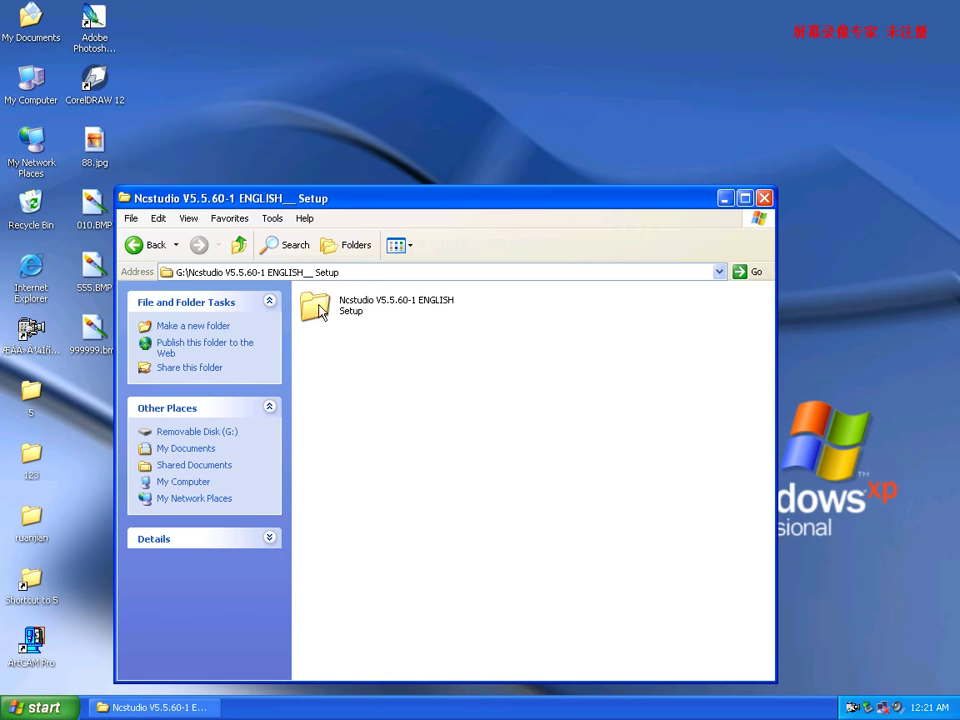
Copy the inner Ncstudio setup folder and return to Removable Disk G:.
left_click(318, 310)
right_click(317, 305)
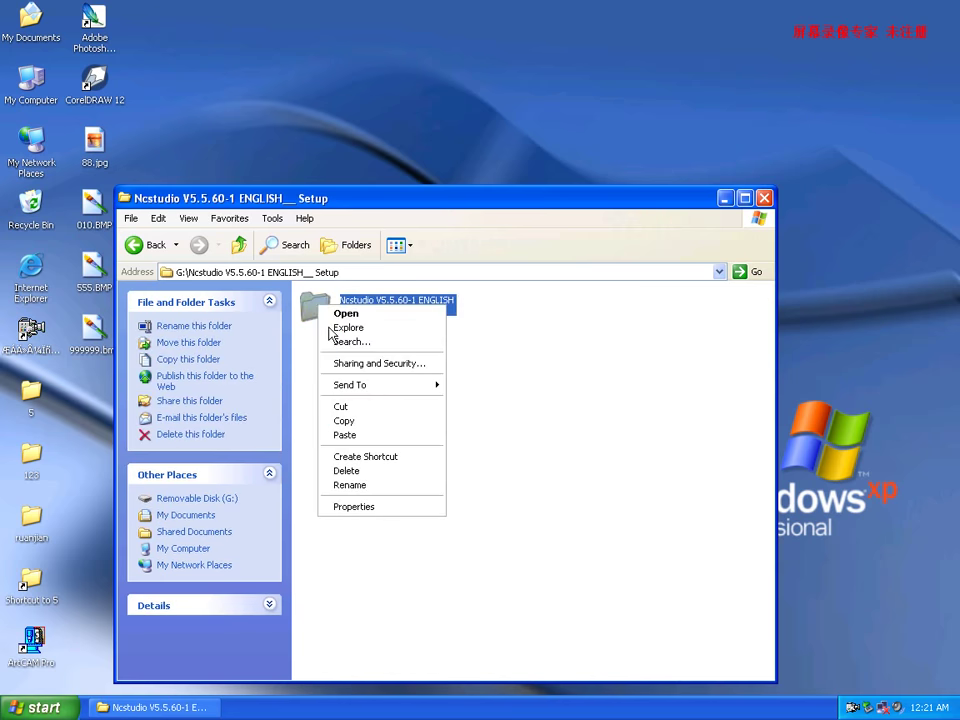
left_click(366, 421)
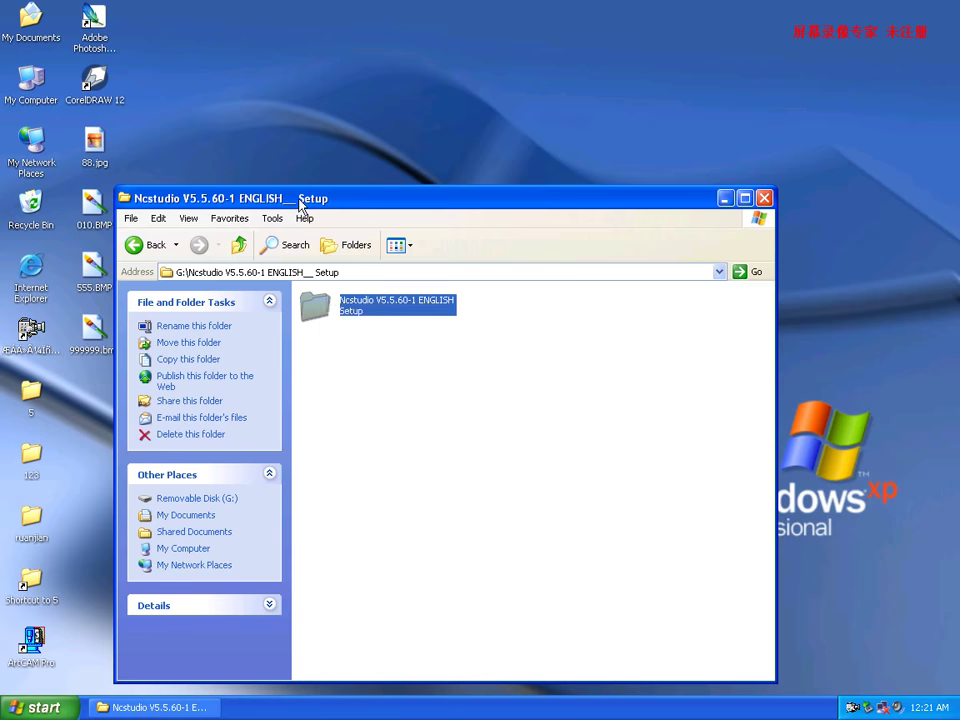
left_click_drag(279, 199, 472, 195)
left_click(429, 243)
Navigate through My Computer to Local Disk C:.
left_click(429, 243)
left_click(429, 243)
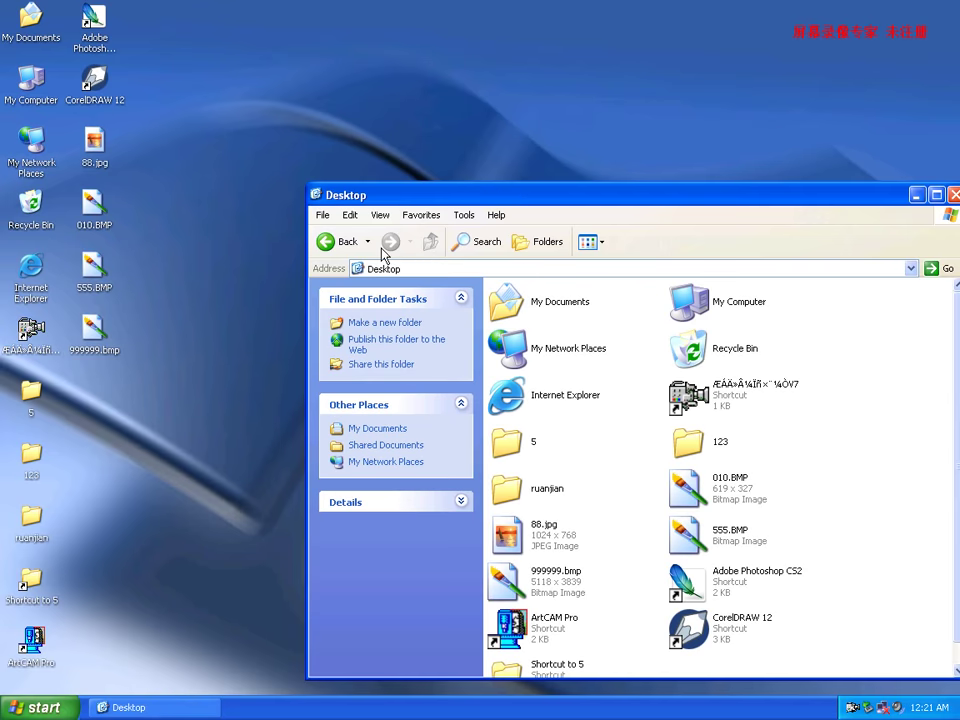
left_click(327, 241)
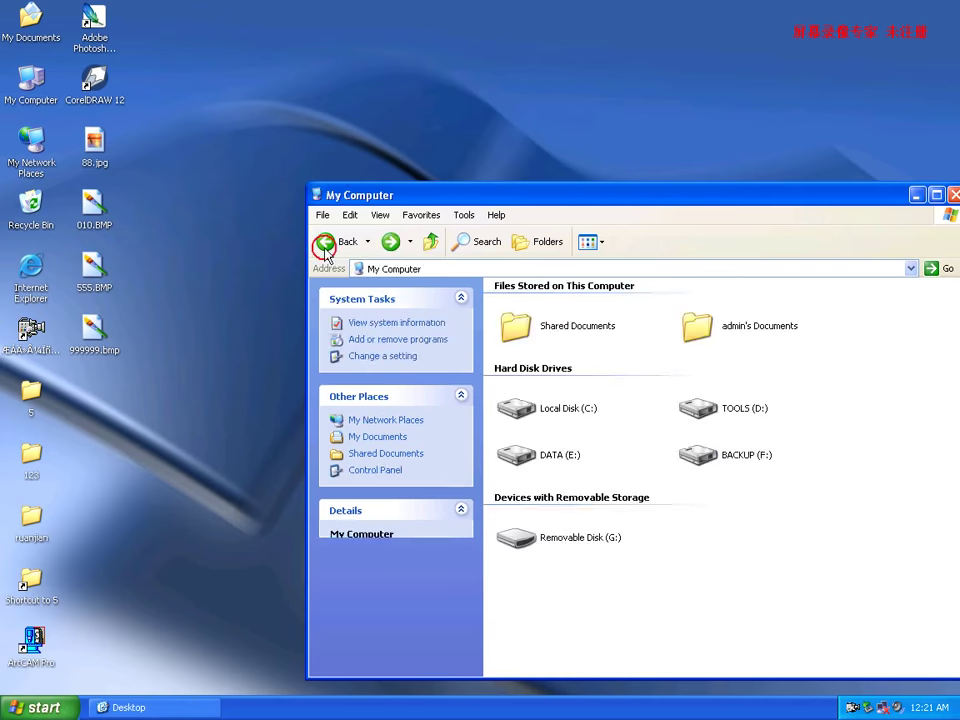
double_click(517, 412)
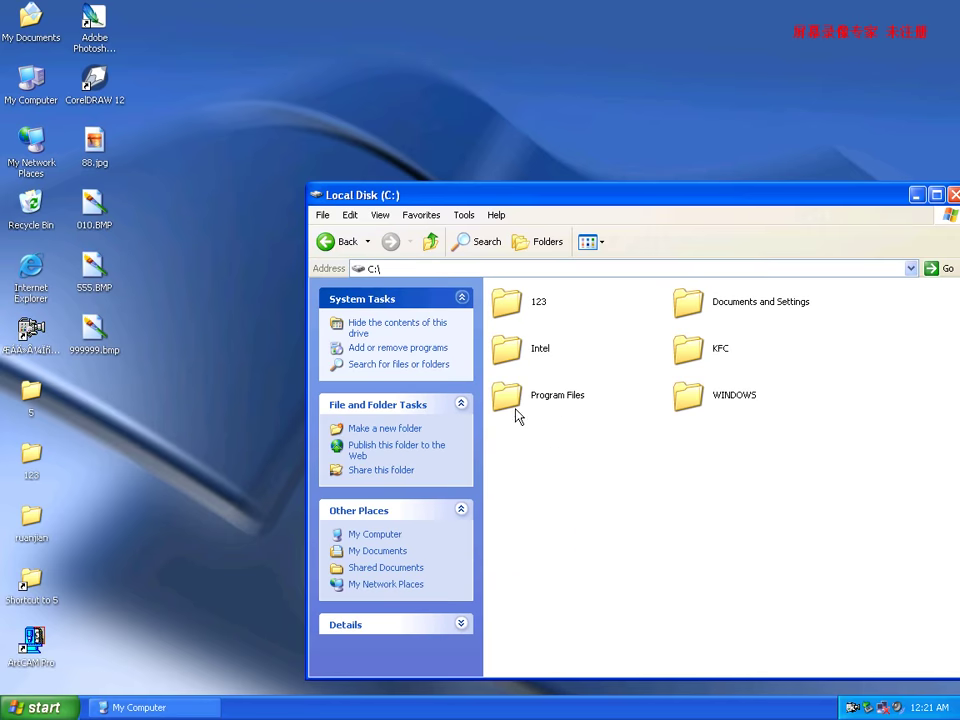
Create a new folder on C: named 5.5.60.
right_click(558, 475)
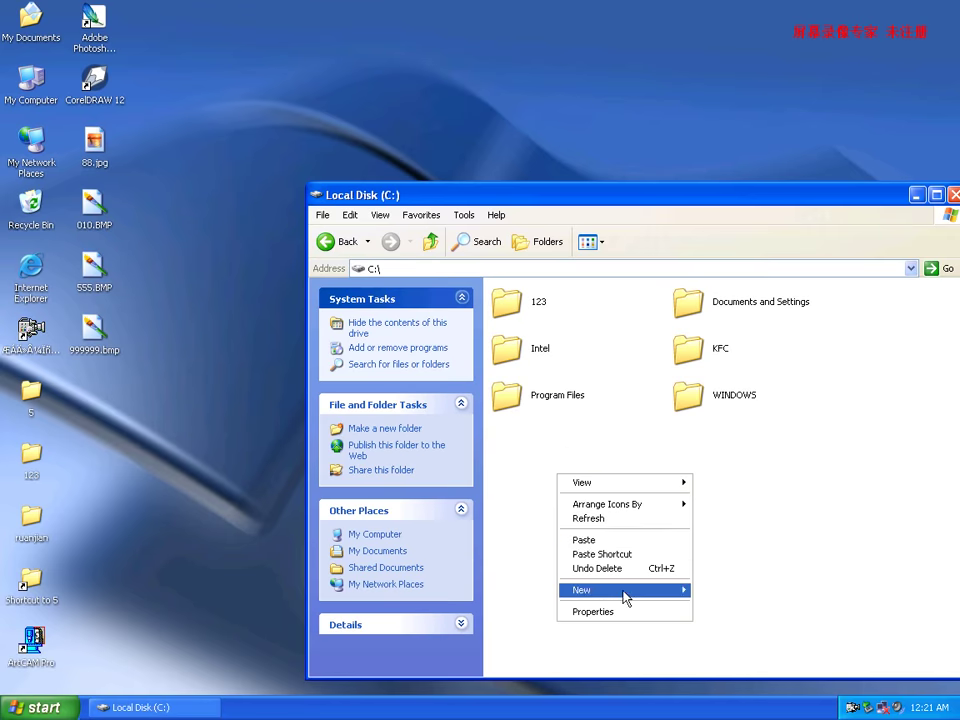
mouse_move(625, 597)
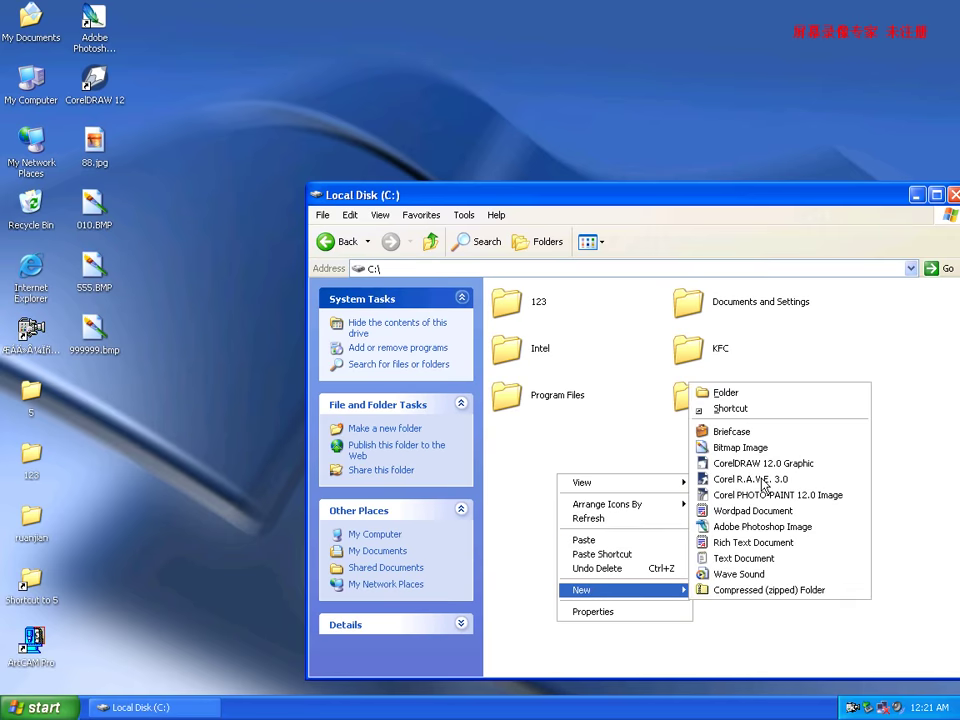
left_click(757, 390)
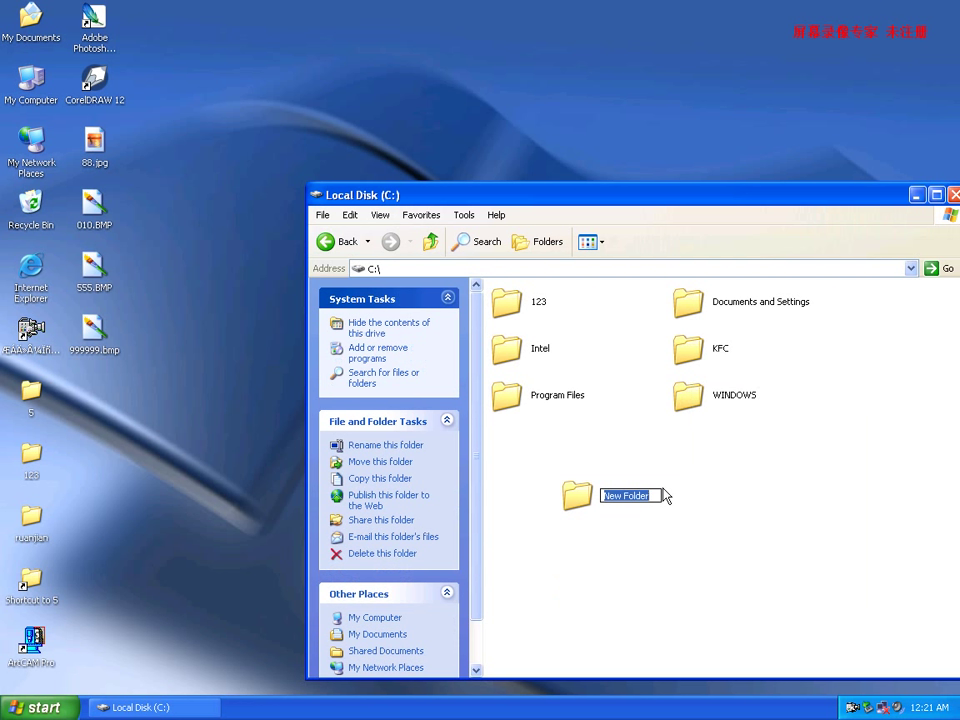
type("5.")
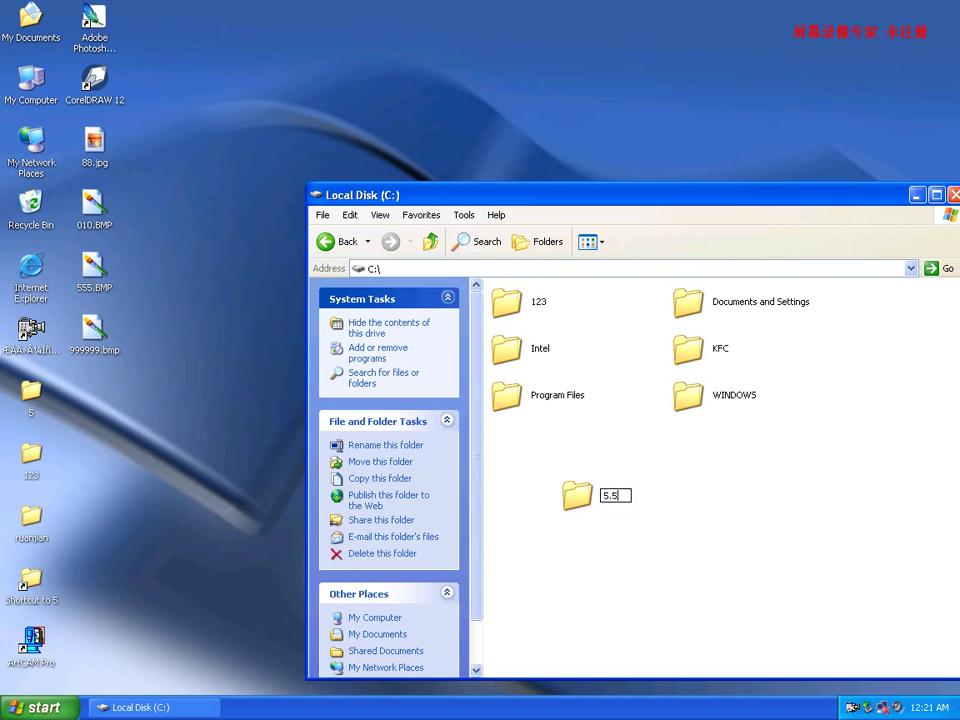
type("56")
key("BackSpace")
type(".60")
left_click(714, 531)
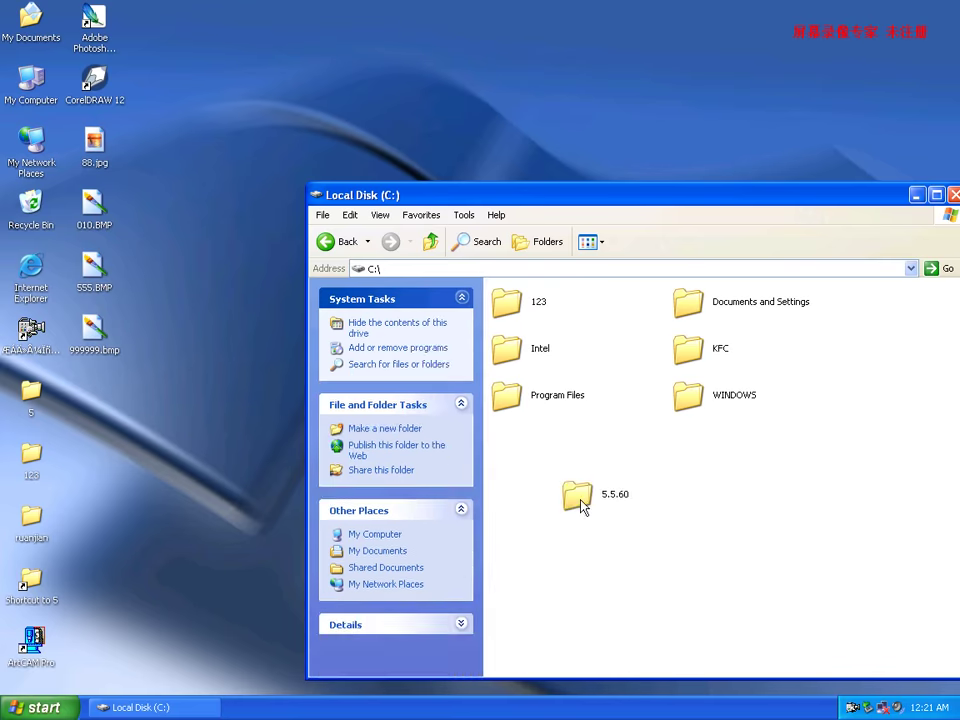
Reposition the 5.5.60 folder and Explorer window, then open the folder.
left_click_drag(579, 504, 520, 443)
left_click_drag(697, 198, 501, 138)
double_click(322, 378)
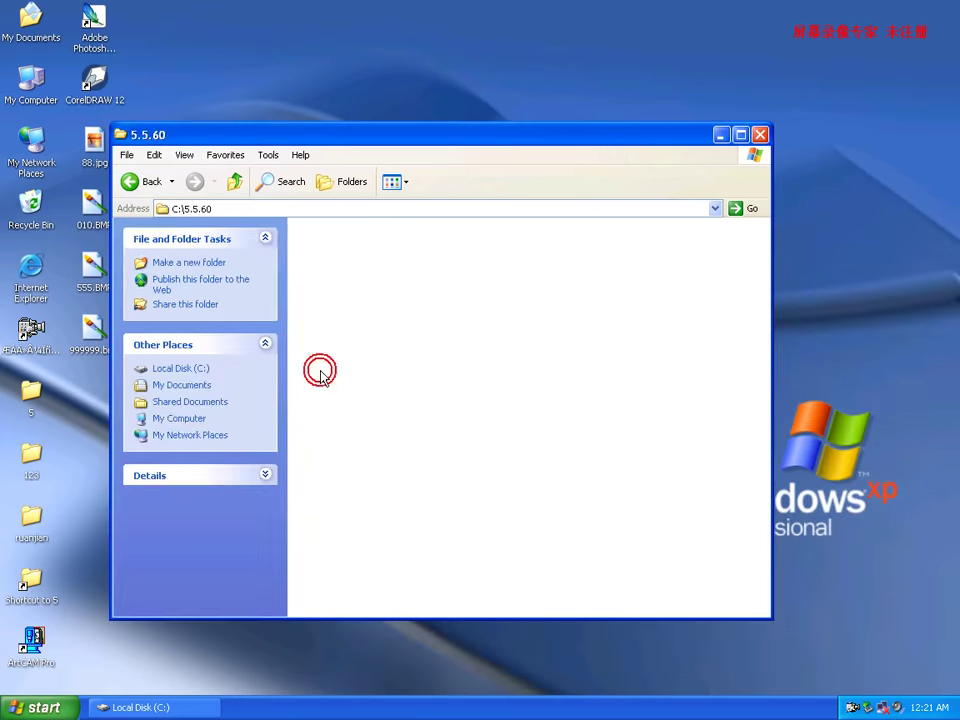
Paste the copied setup folder into C:\5.5.60, then close the G: setup window.
right_click(394, 363)
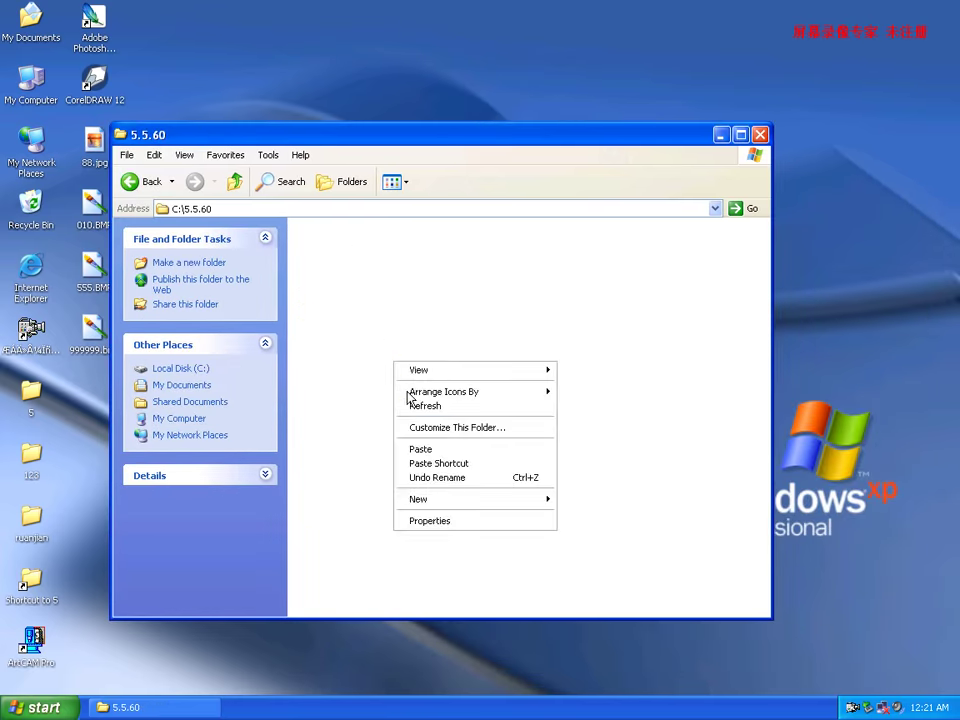
left_click(468, 451)
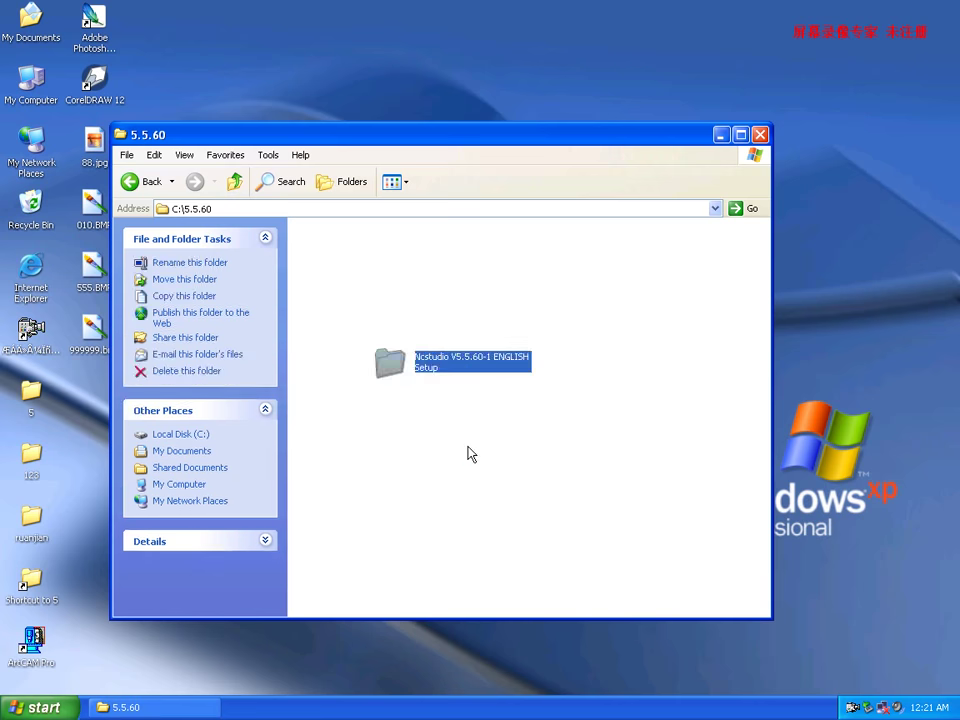
left_click(237, 184)
left_click(237, 184)
double_click(321, 478)
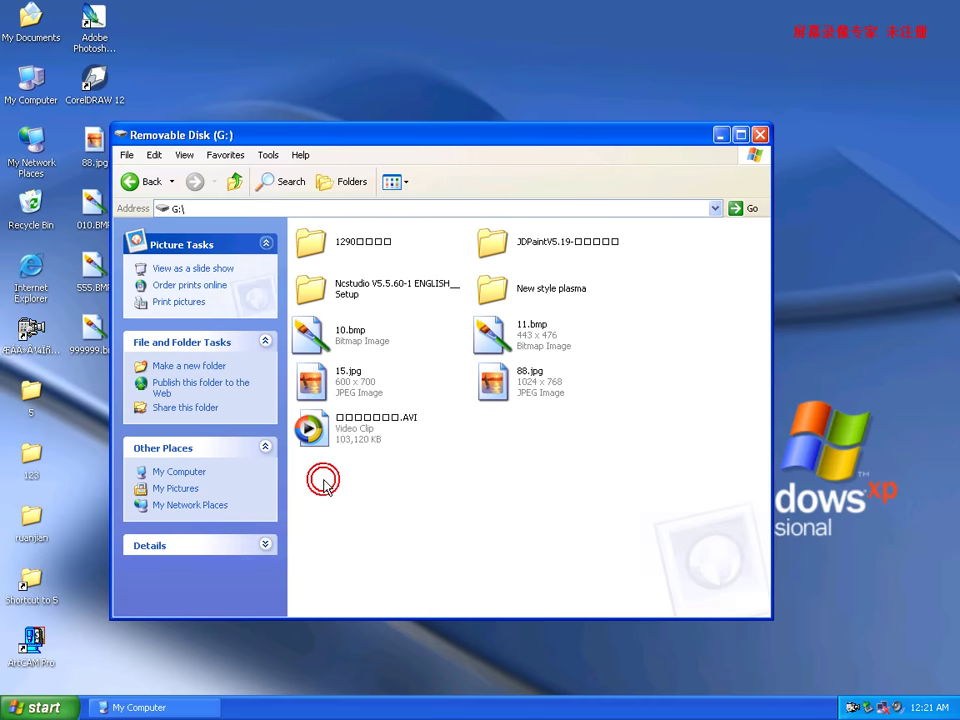
double_click(313, 295)
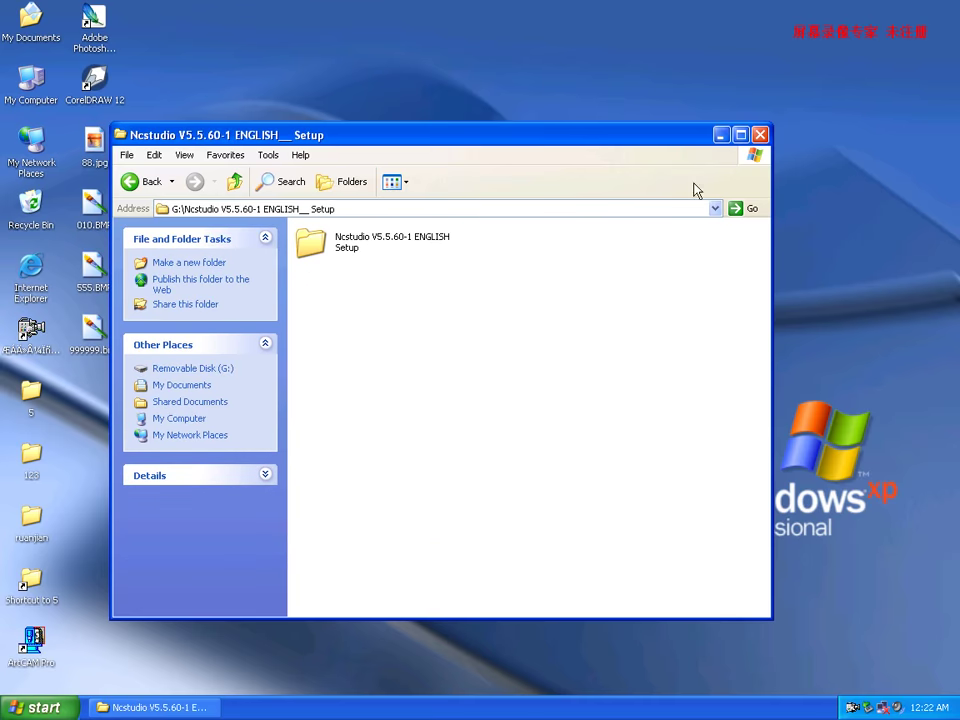
left_click(760, 135)
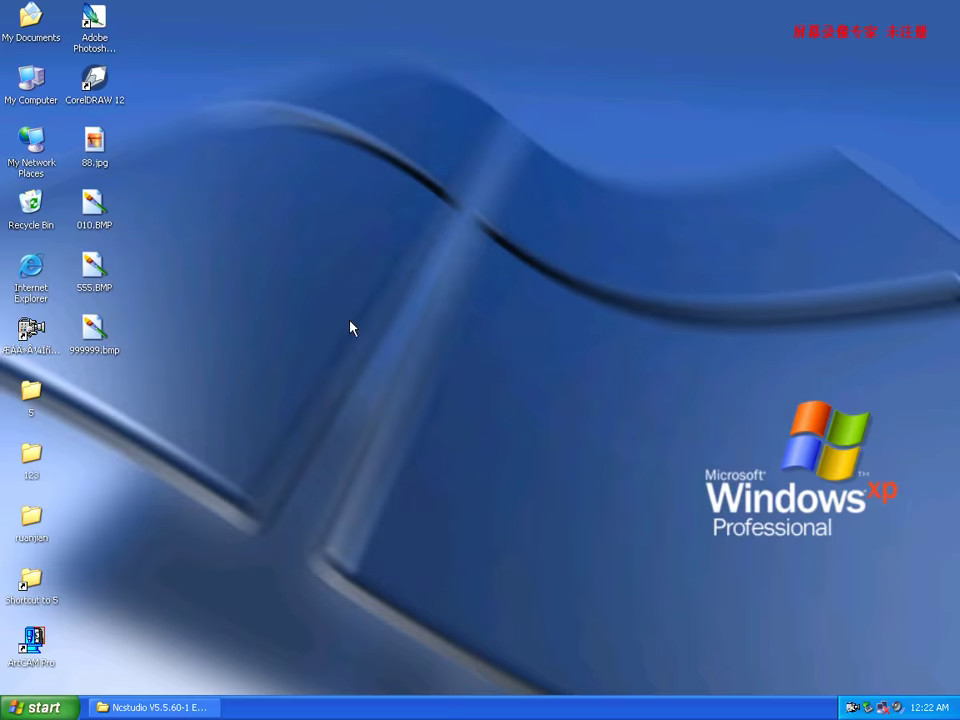
Reopen C:\5.5.60, arrange its icons, and run NcStudio0.003125.exe from the copied folder.
double_click(33, 85)
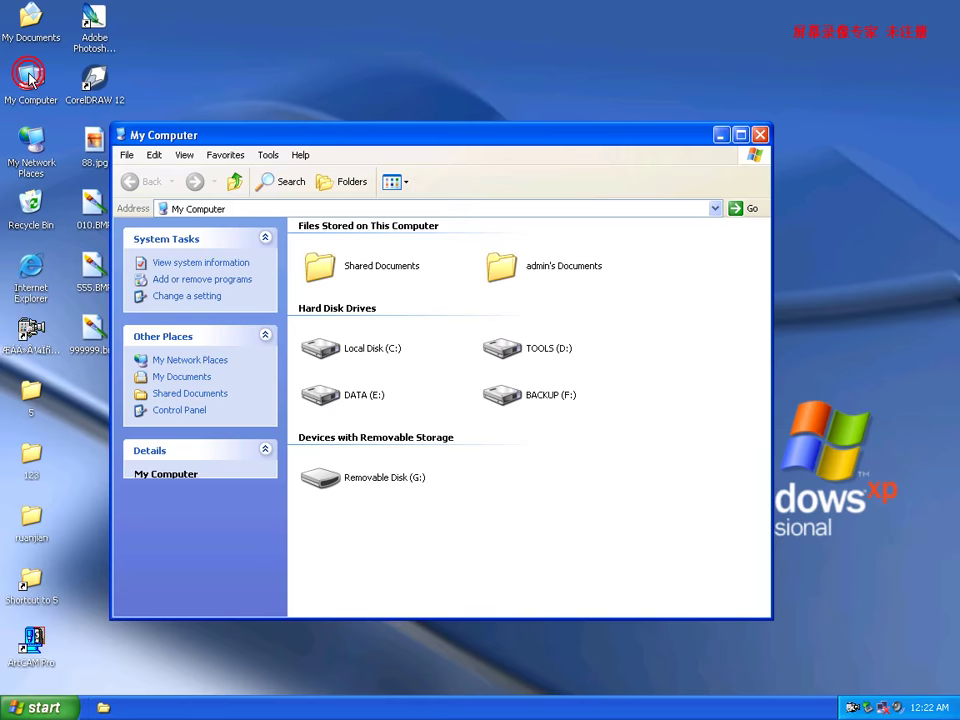
double_click(326, 347)
double_click(320, 376)
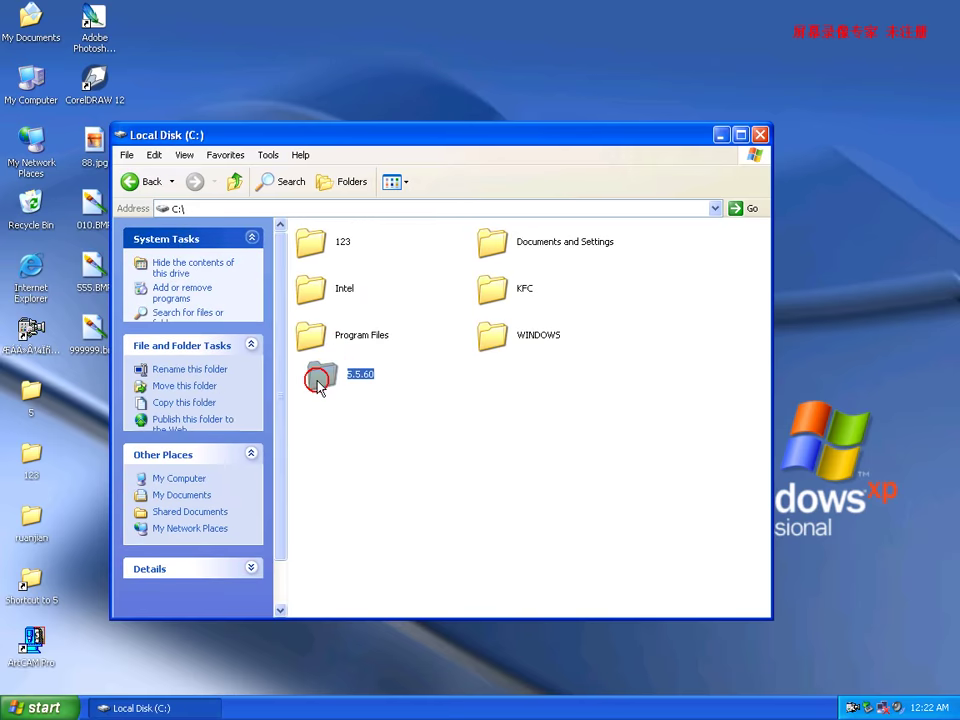
right_click(423, 449)
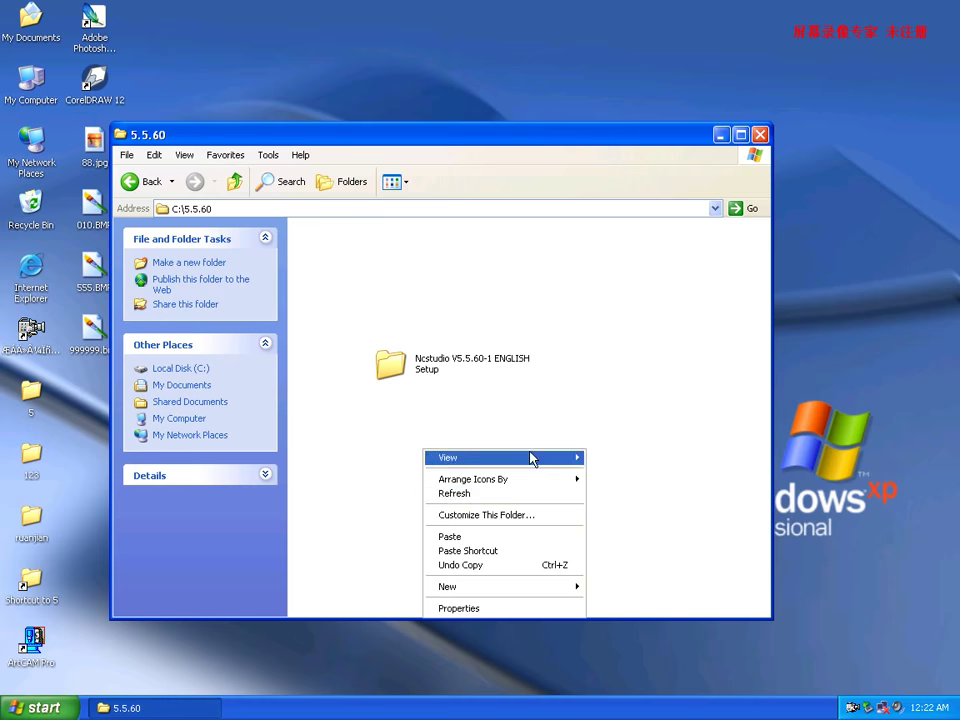
mouse_move(517, 480)
left_click(638, 497)
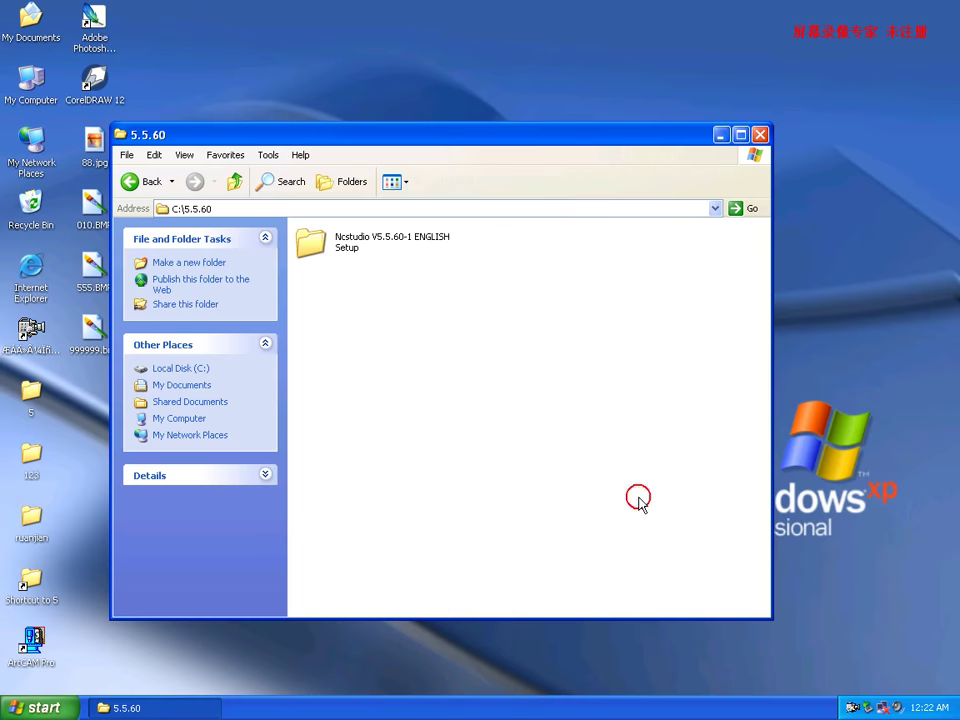
double_click(311, 242)
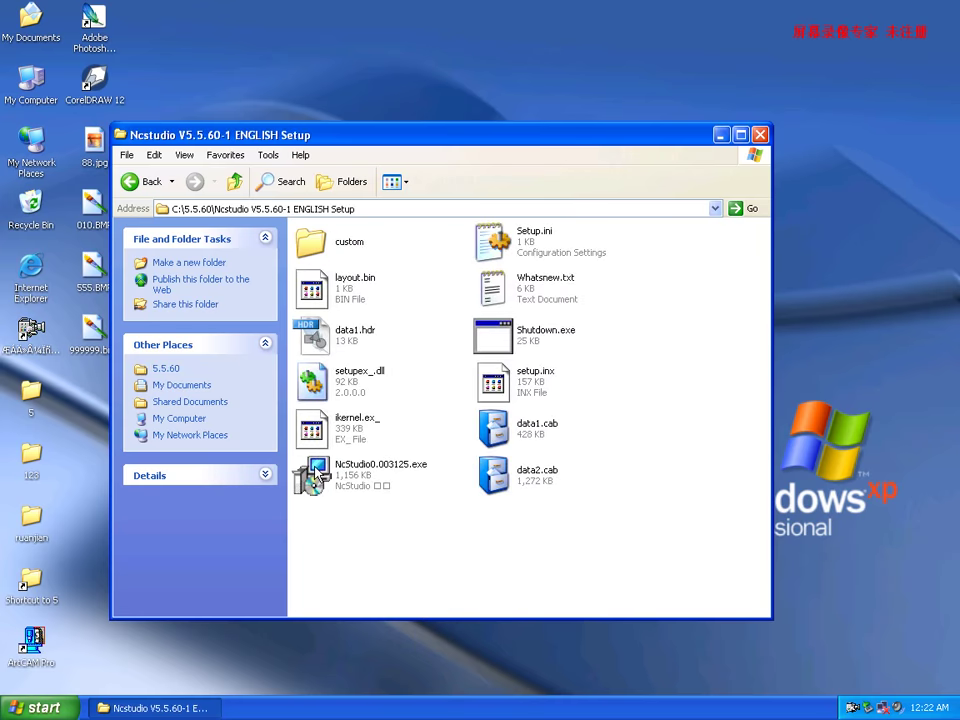
double_click(312, 474)
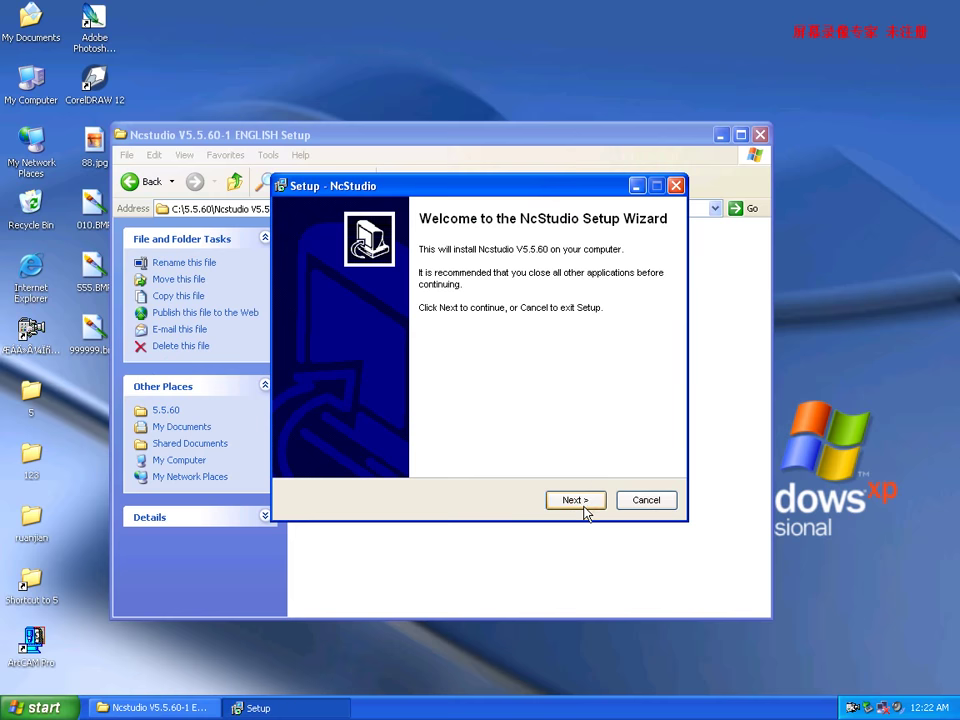
Install with default location, Start Menu folder and desktop icon; dismiss warning, close folder.
left_click(586, 510)
left_click(585, 501)
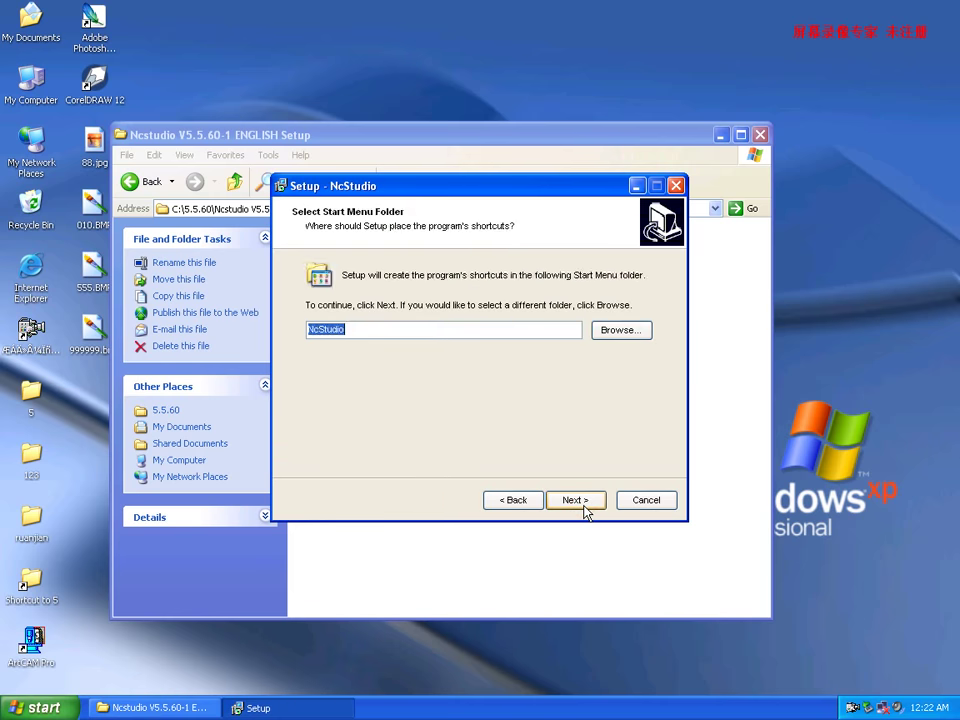
left_click(581, 503)
left_click(314, 325)
left_click(573, 501)
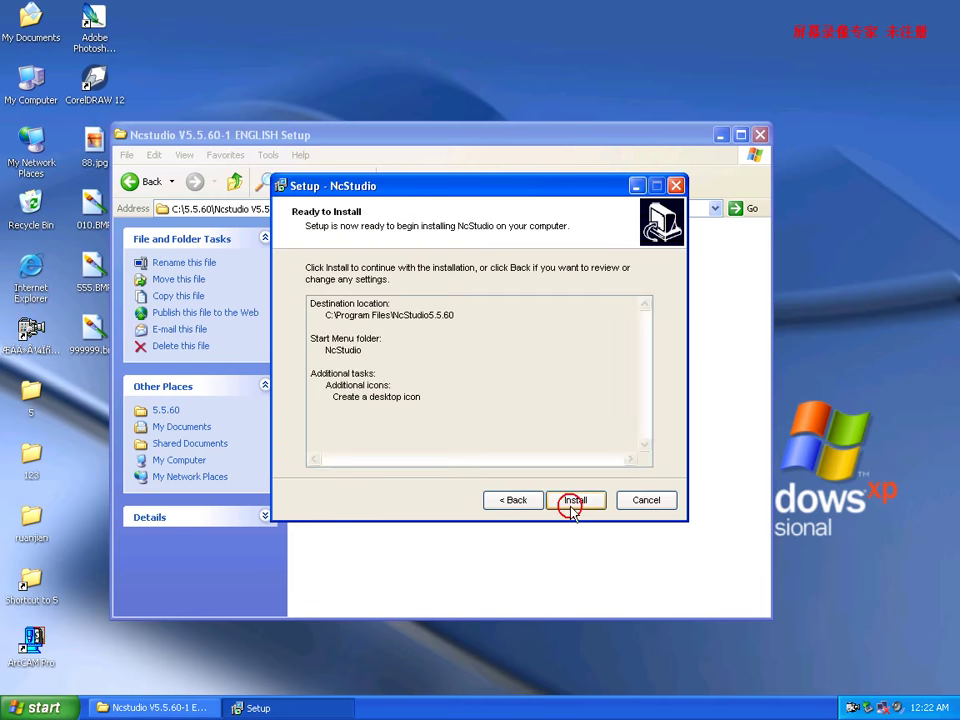
left_click(574, 500)
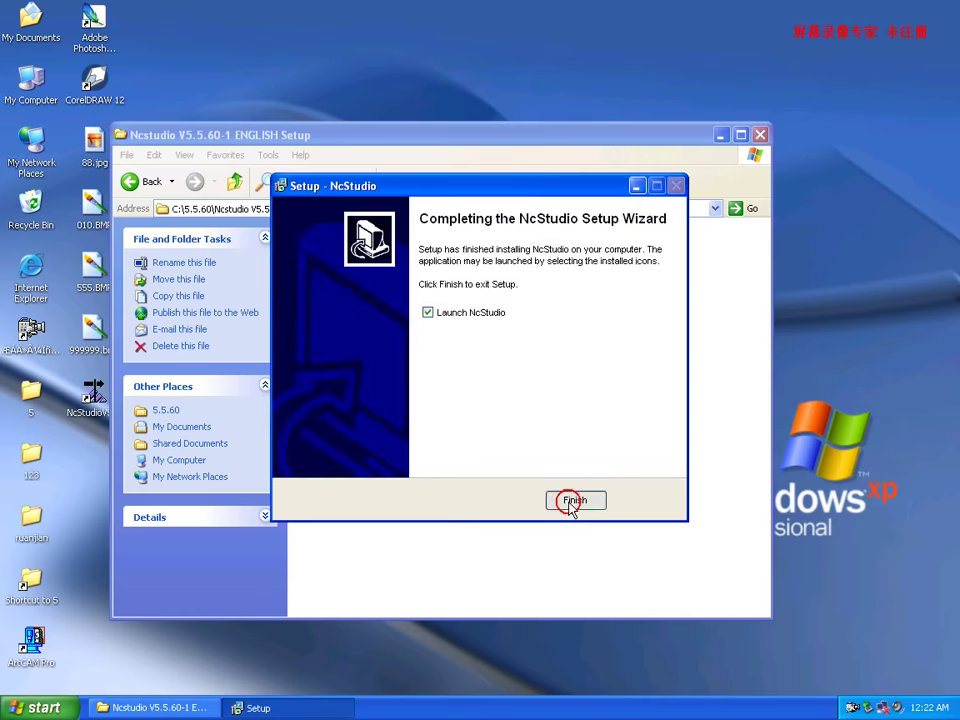
left_click(574, 500)
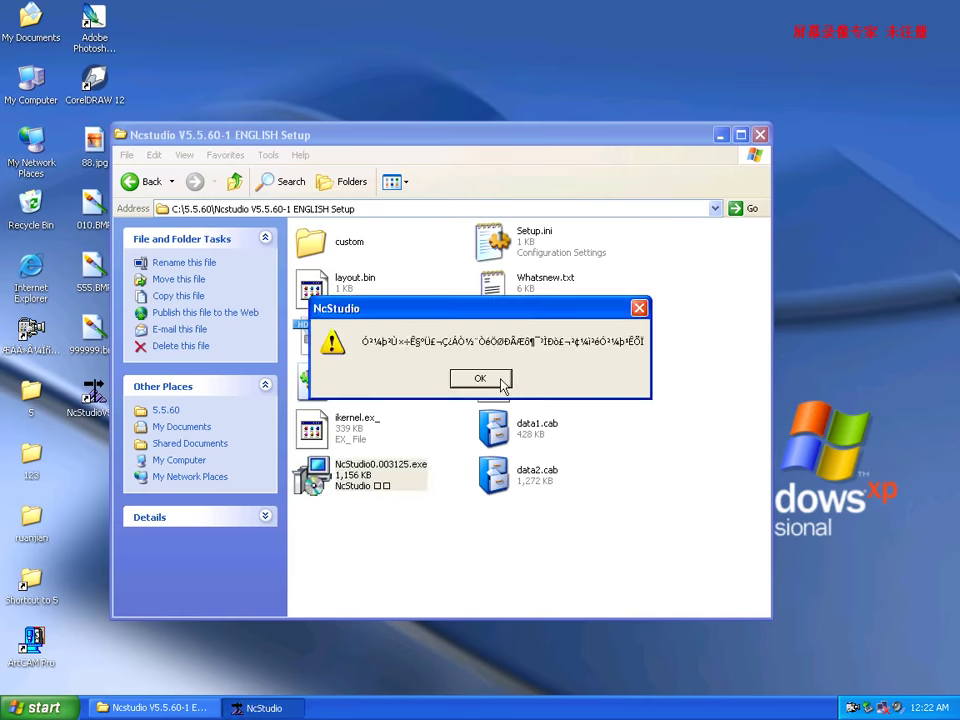
left_click(497, 379)
left_click(760, 134)
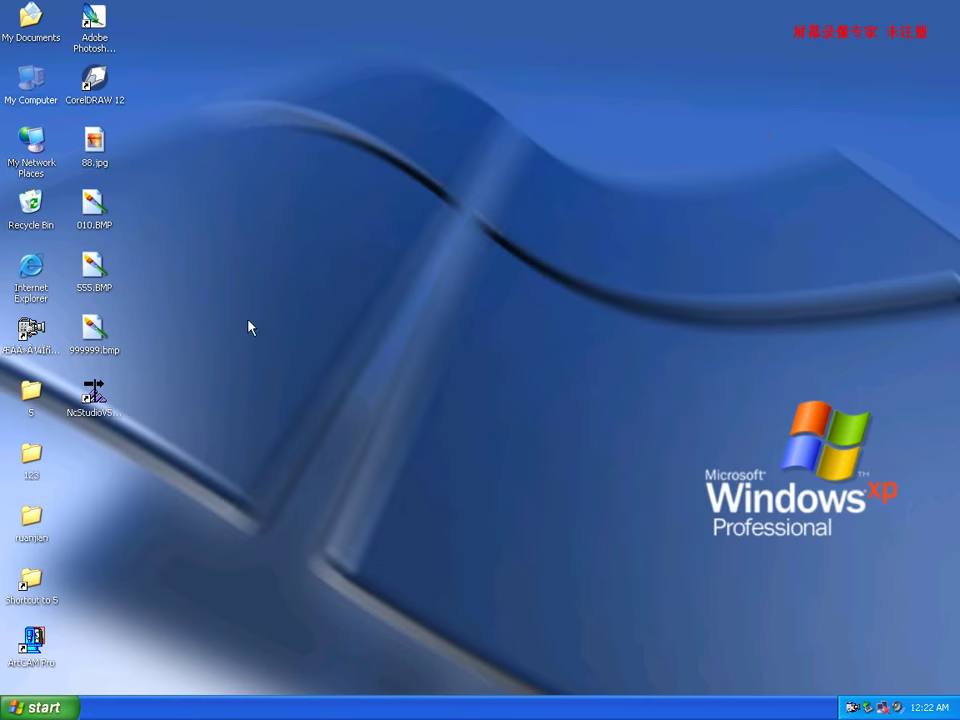
Open Device Manager via My Computer's Hardware properties and scan for hardware changes.
right_click(33, 83)
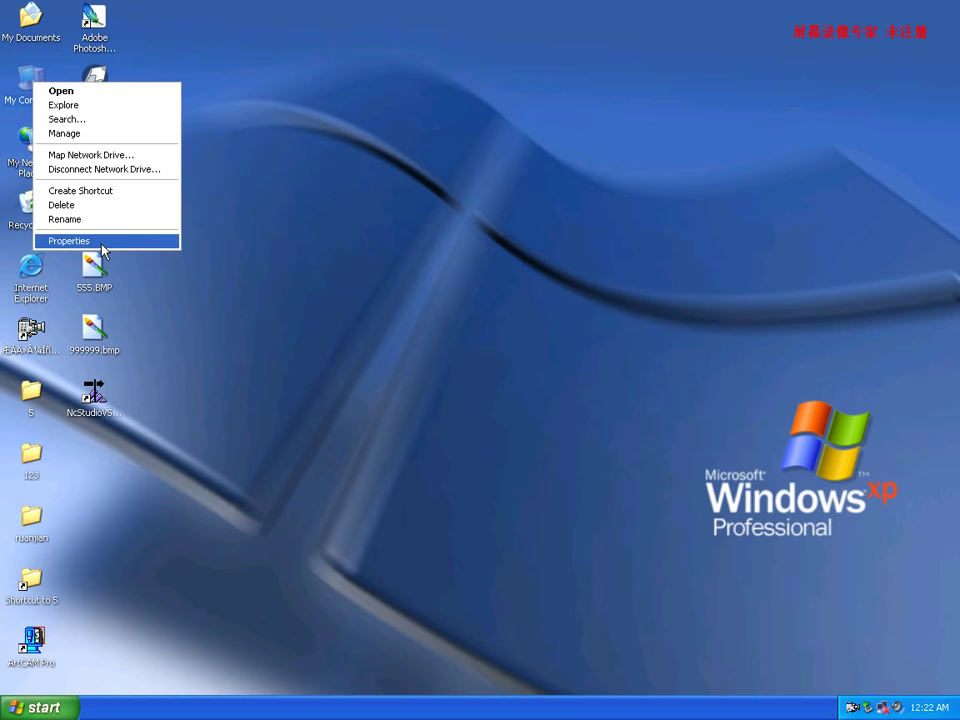
left_click(102, 243)
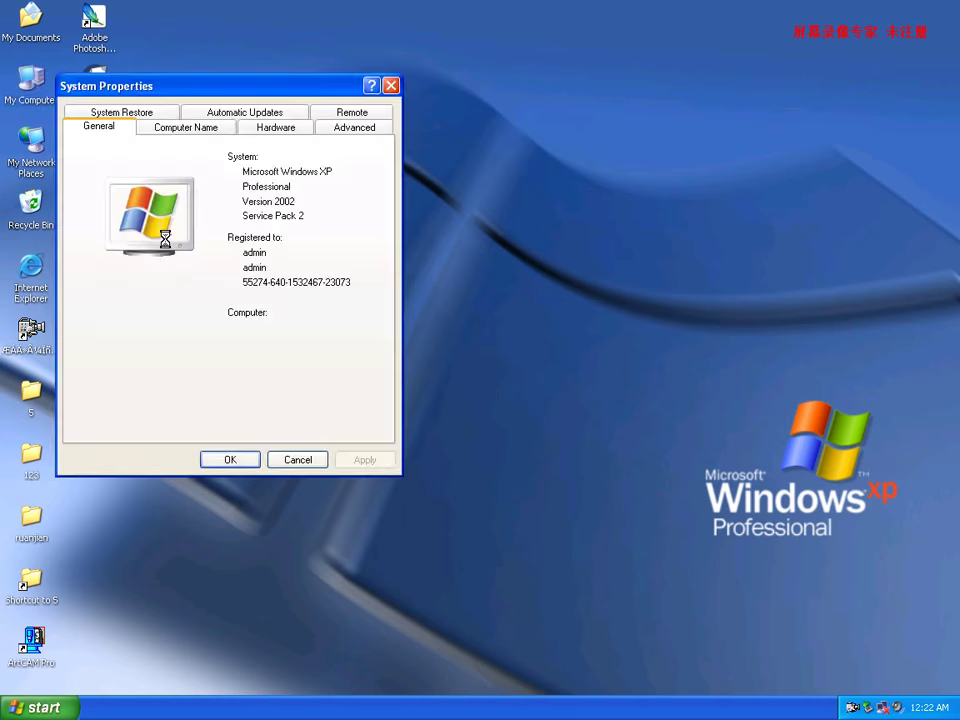
left_click(272, 128)
left_click(291, 220)
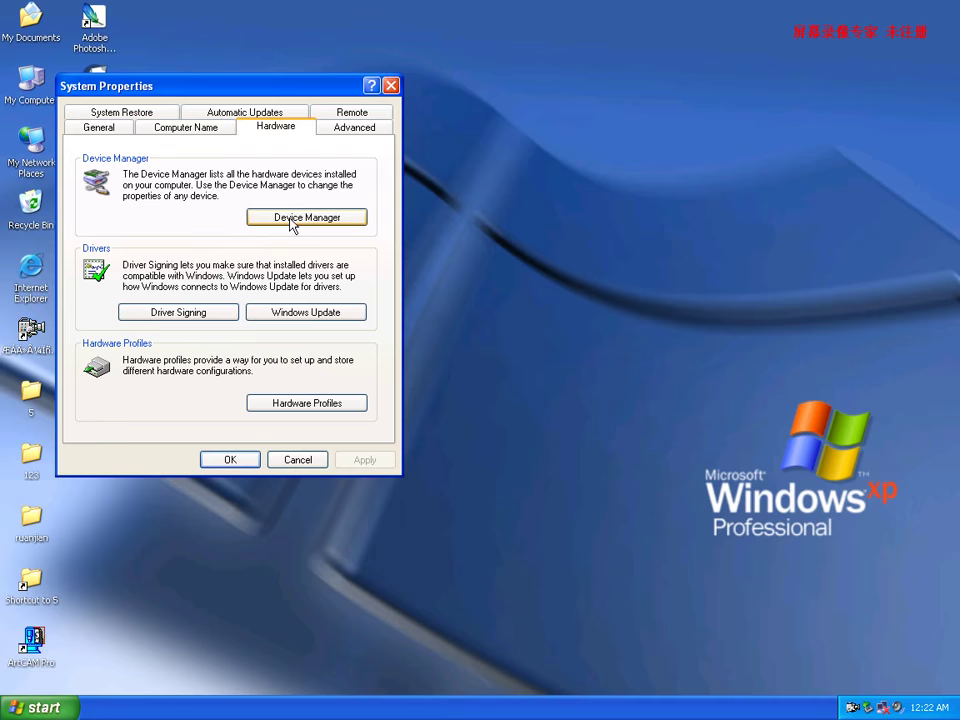
left_click(140, 165)
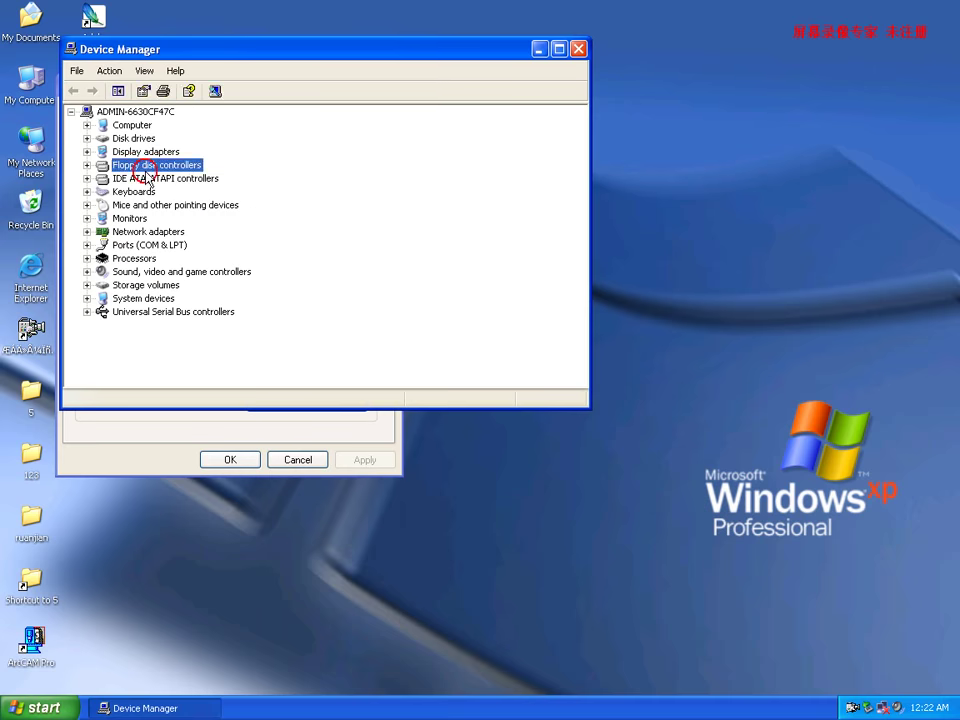
left_click(216, 93)
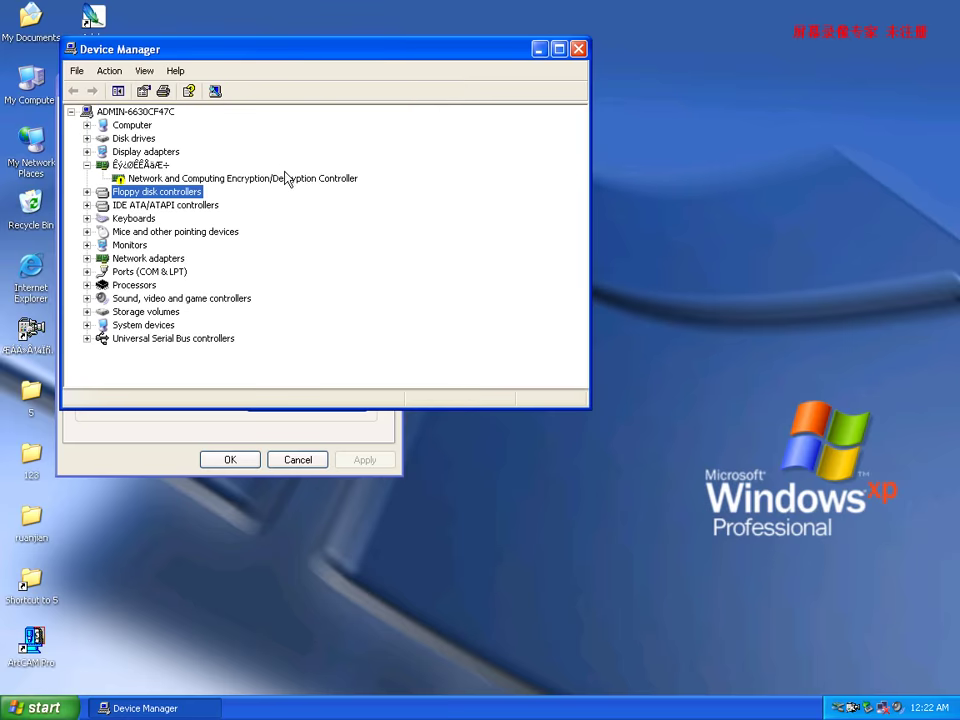
Install the PCIMC-3D card driver using whnc3d.sys from the NcStudio5.5.60 folder.
left_click(343, 355)
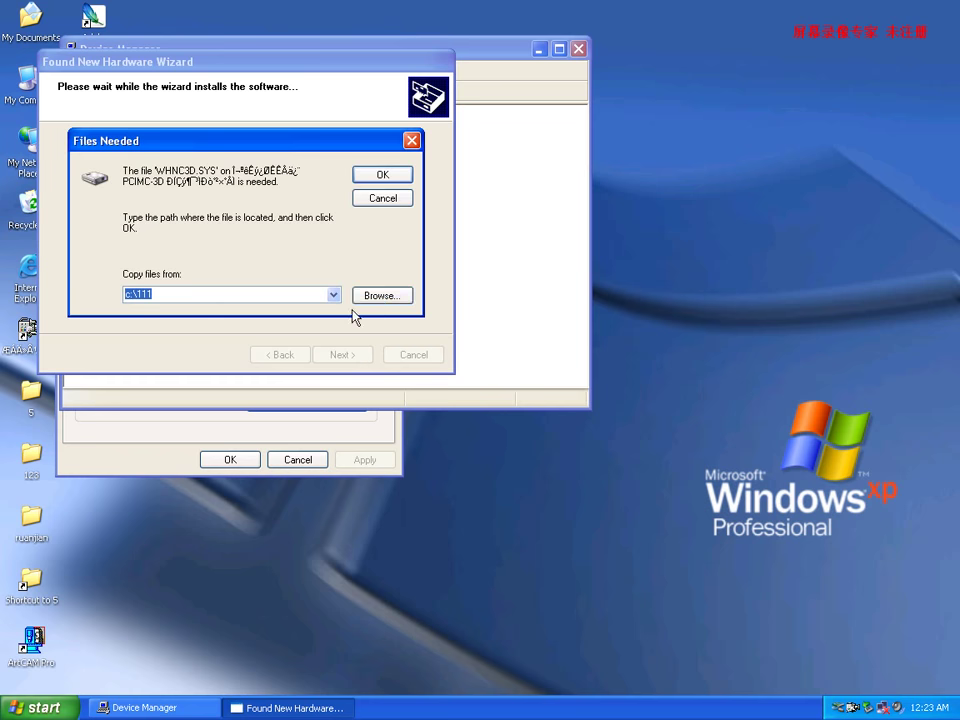
left_click(383, 299)
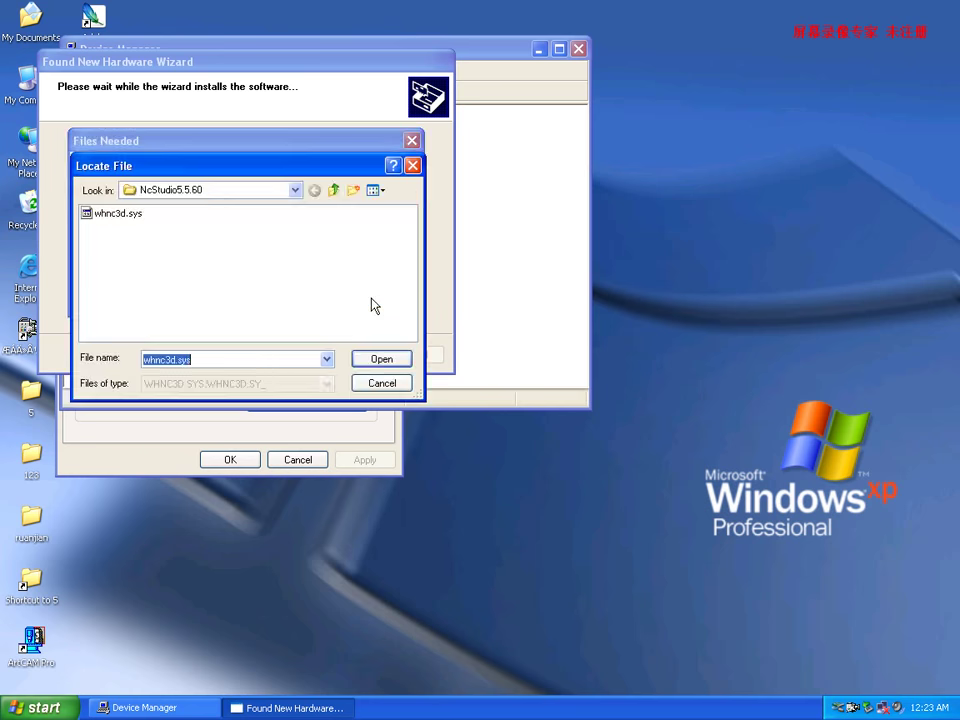
left_click(115, 215)
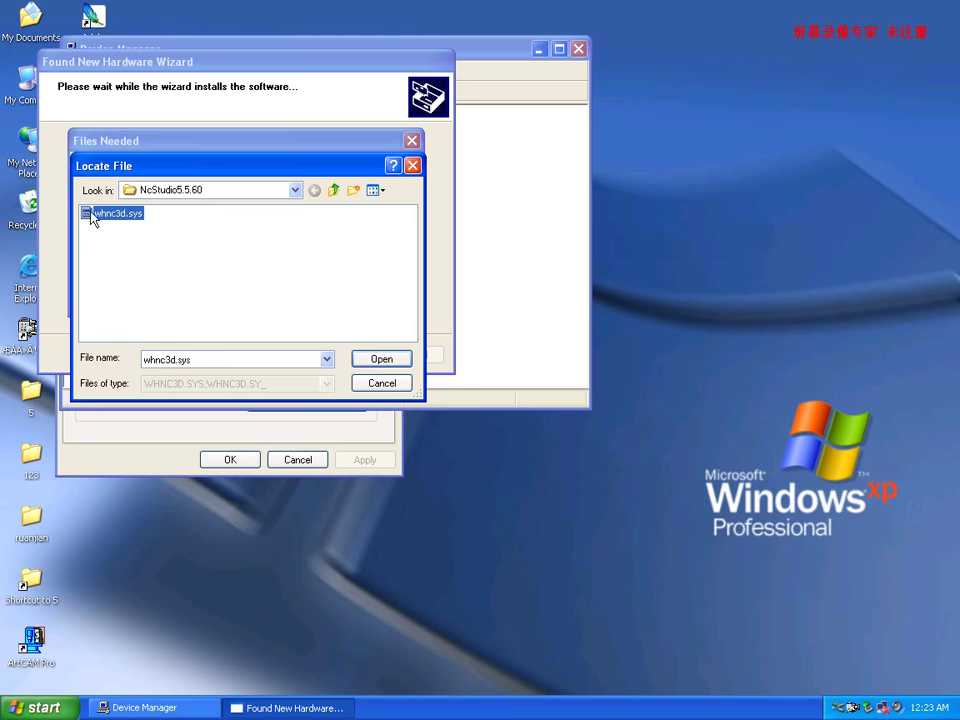
left_click(127, 222)
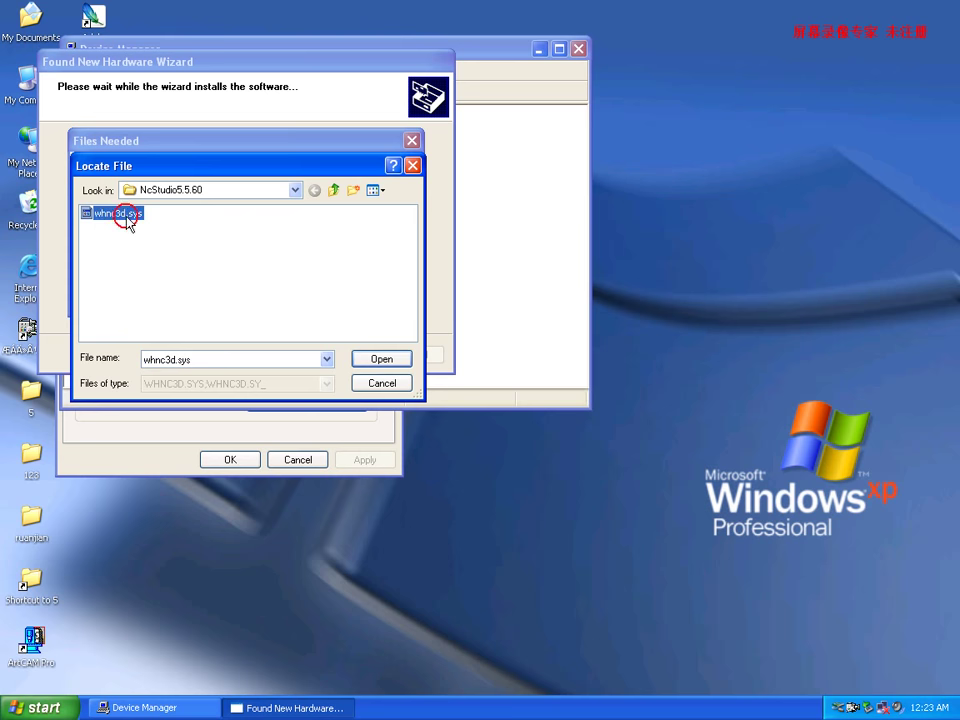
left_click(382, 359)
left_click(384, 176)
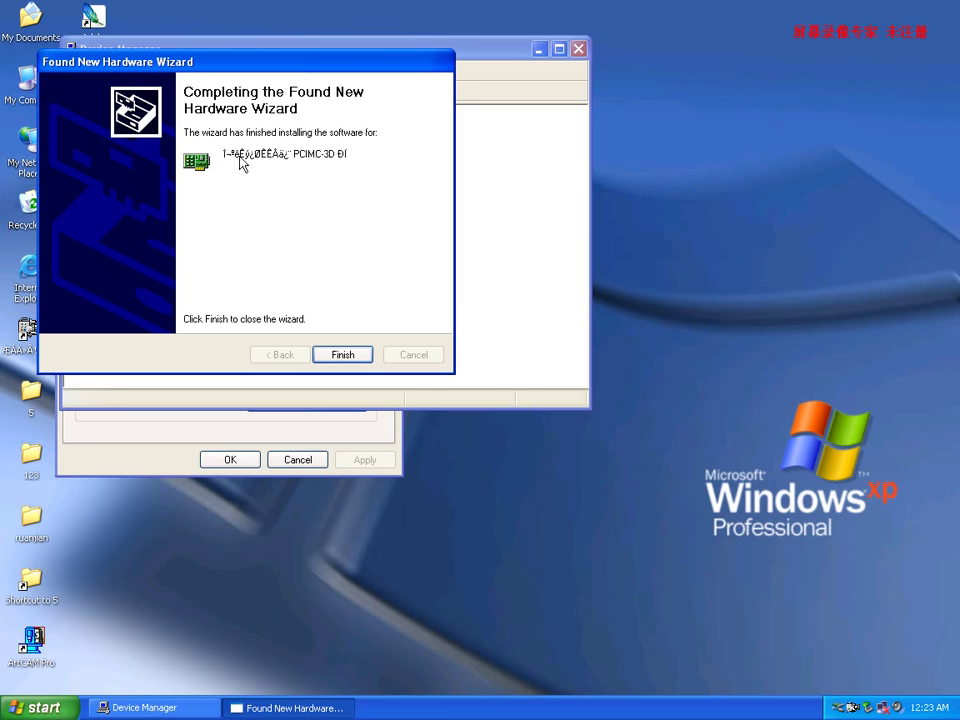
Finish the hardware wizard, select the new PCIMC-3D device entry and close the device list.
left_click(345, 356)
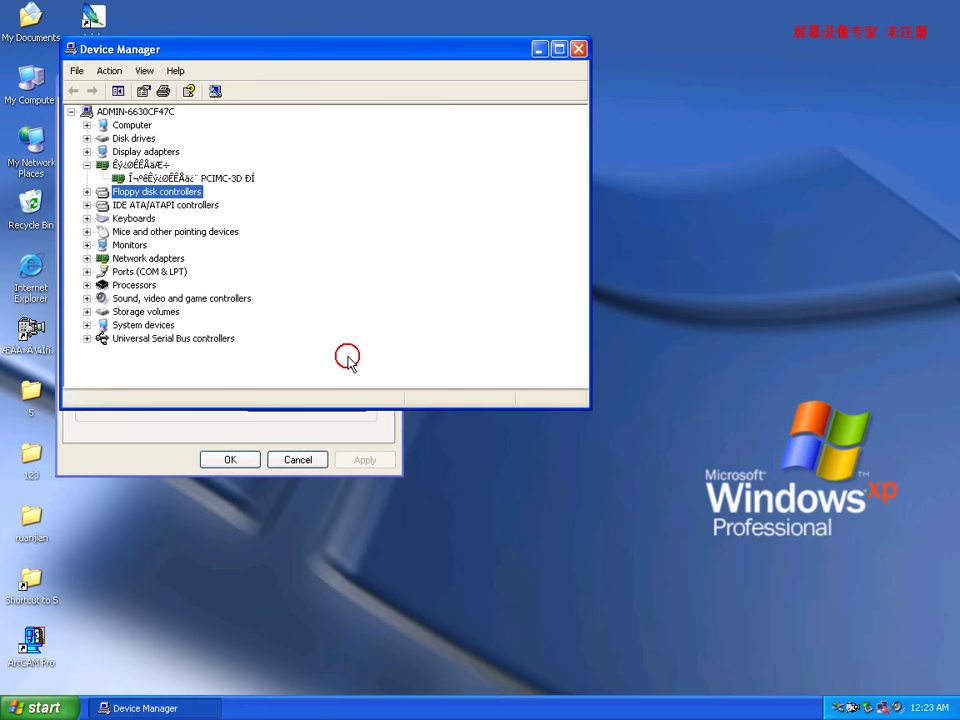
left_click(195, 178)
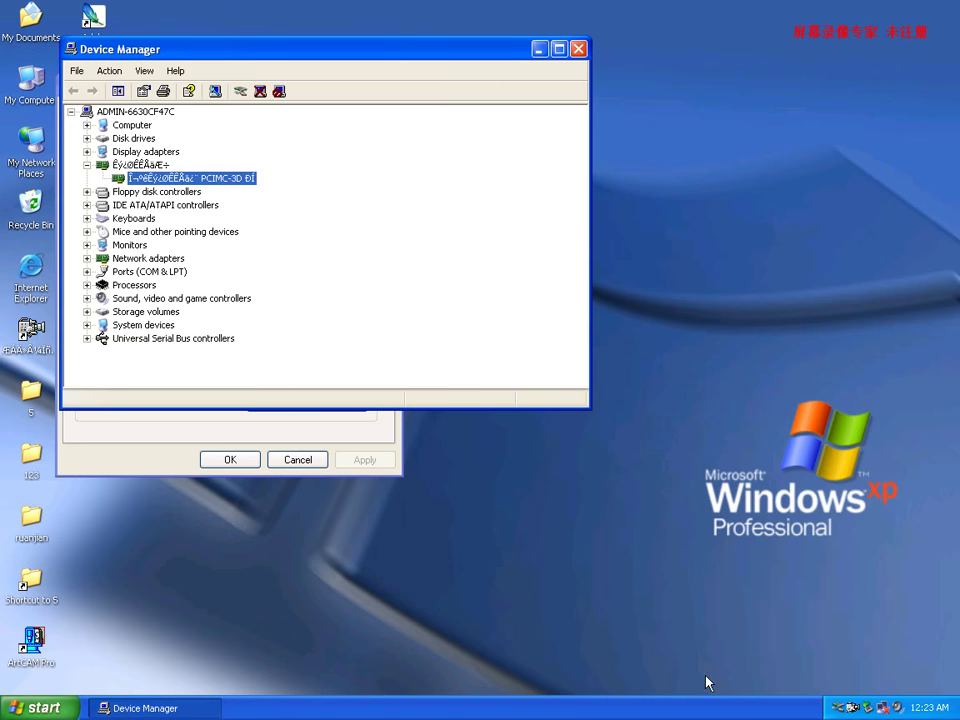
left_click(577, 49)
Close System Properties, launch NcStudio, widen the trace view and show the Params feedrate settings.
left_click(392, 84)
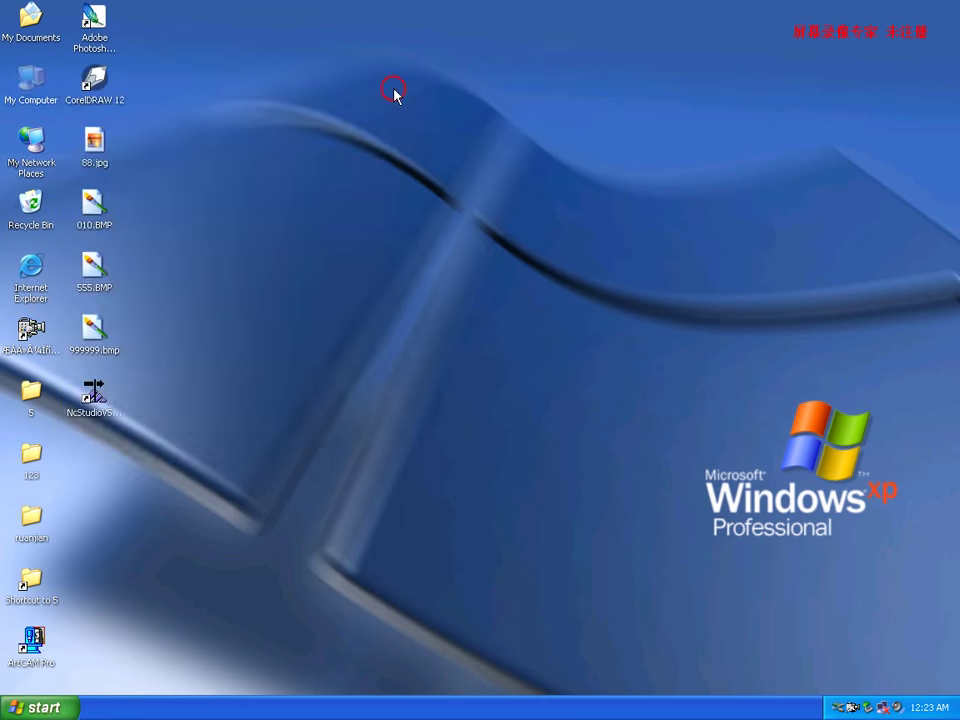
left_click(93, 395)
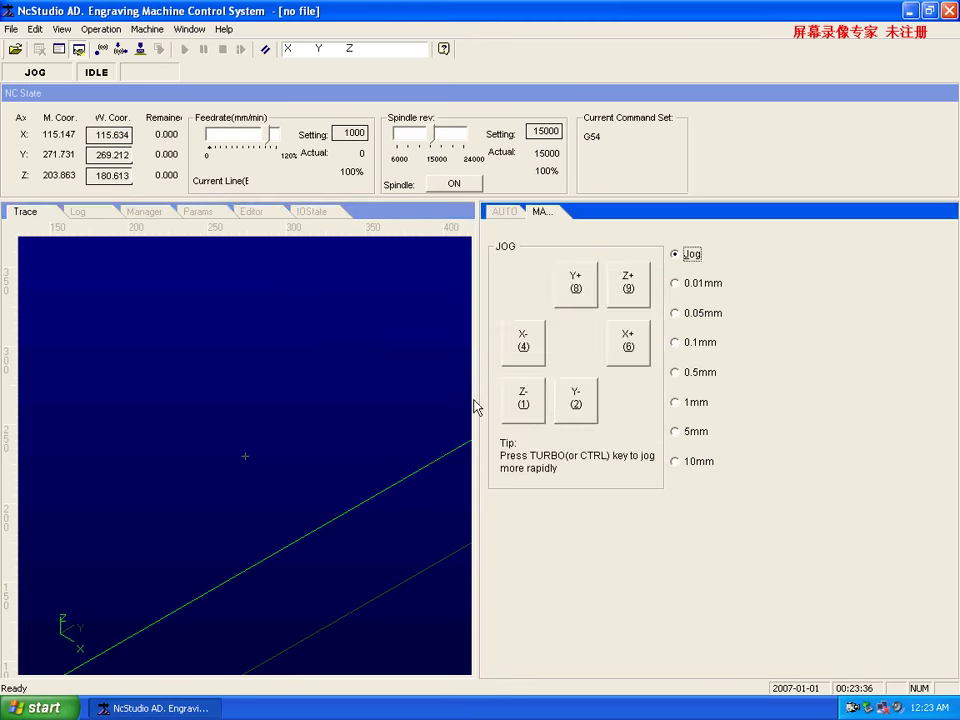
mouse_move(487, 408)
left_mouse_down()
mouse_move(705, 412)
mouse_move(696, 405)
left_mouse_up()
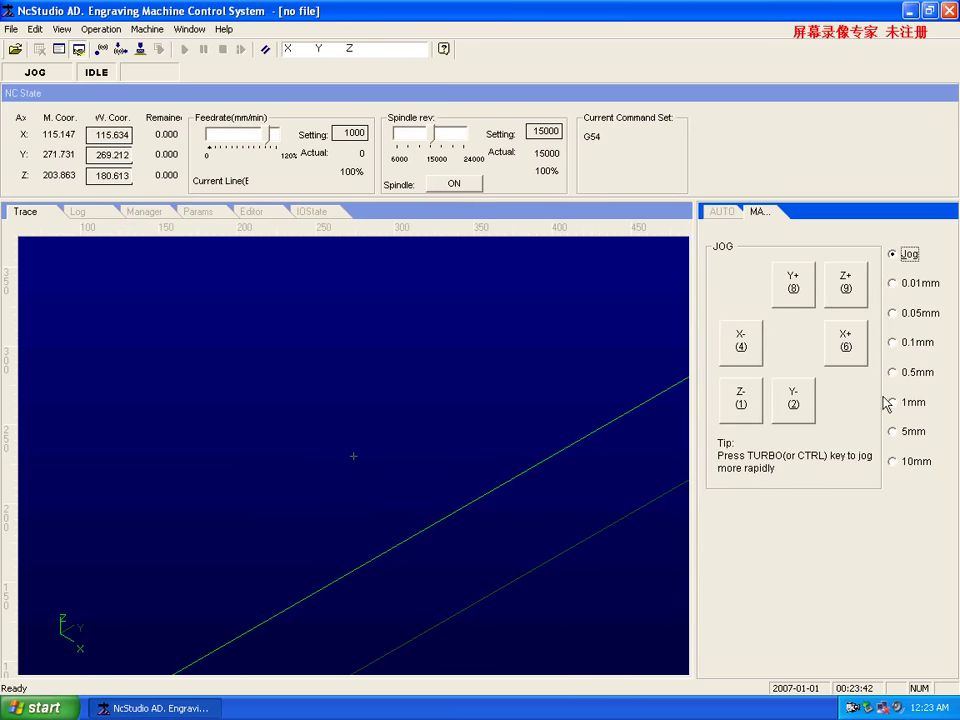
left_click(205, 212)
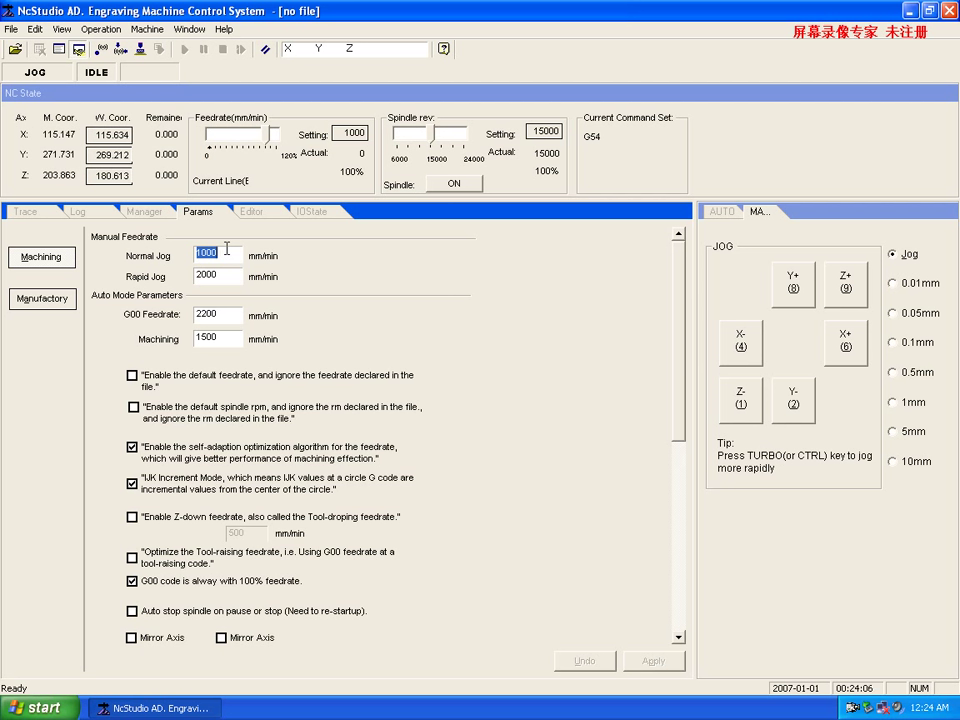
Set Normal Jog 3000, Rapid Jog 4000, G00 3500 and Machining feedrate 3000 mm/min.
type("3000")
left_click(228, 279)
left_click_drag(228, 279, 128, 296)
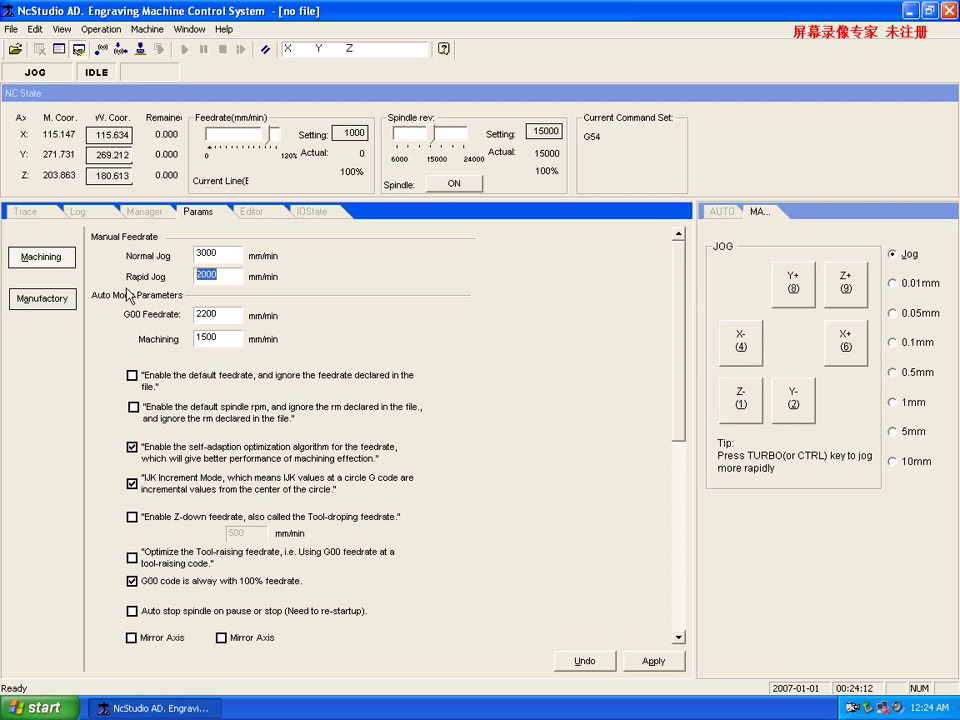
type("4000")
left_click_drag(231, 315, 154, 322)
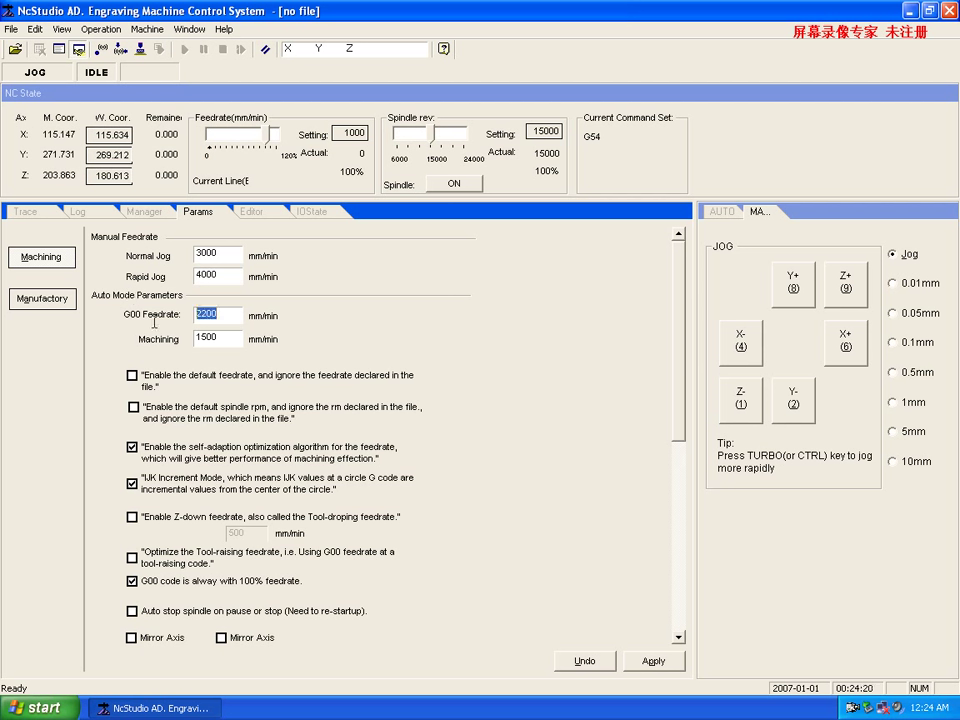
type("3500")
left_click_drag(236, 337, 160, 350)
type("3000")
Use default feedrate and spindle rpm, disable IJK increment, set Z-down feedrate 1000 and enable tool-raising optimization.
left_click(132, 377)
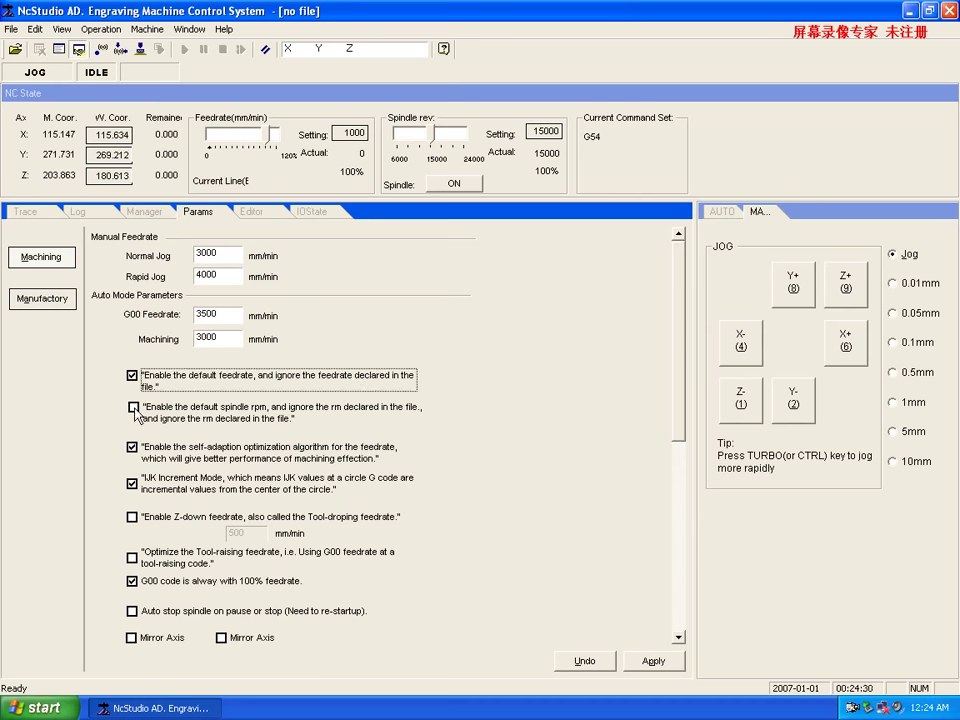
left_click(134, 408)
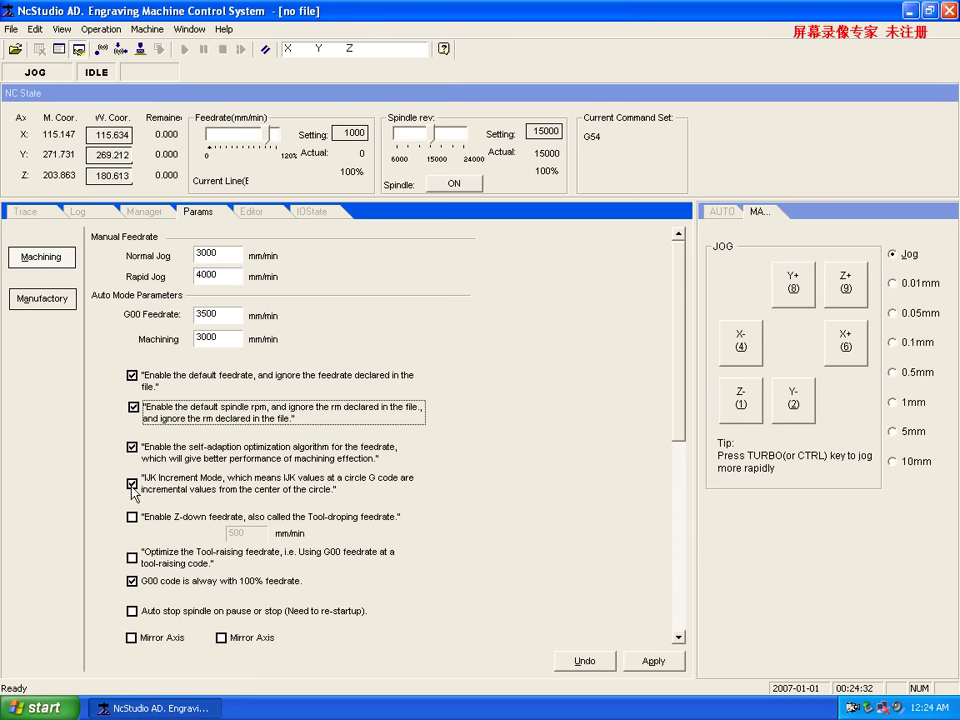
left_click(132, 484)
left_click(131, 517)
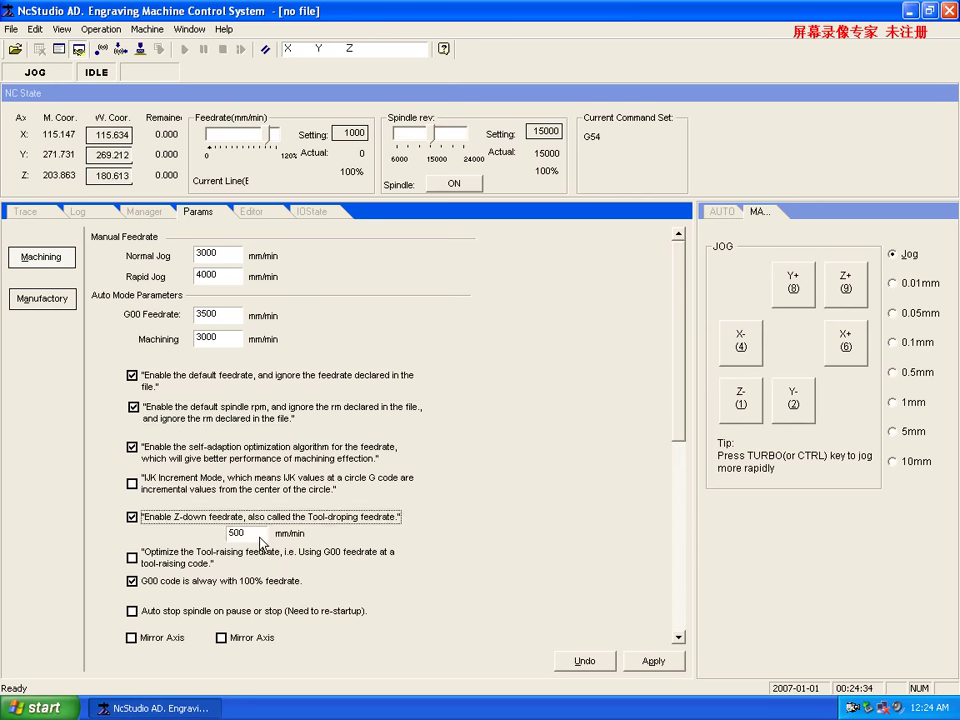
key("Tab")
type("1000")
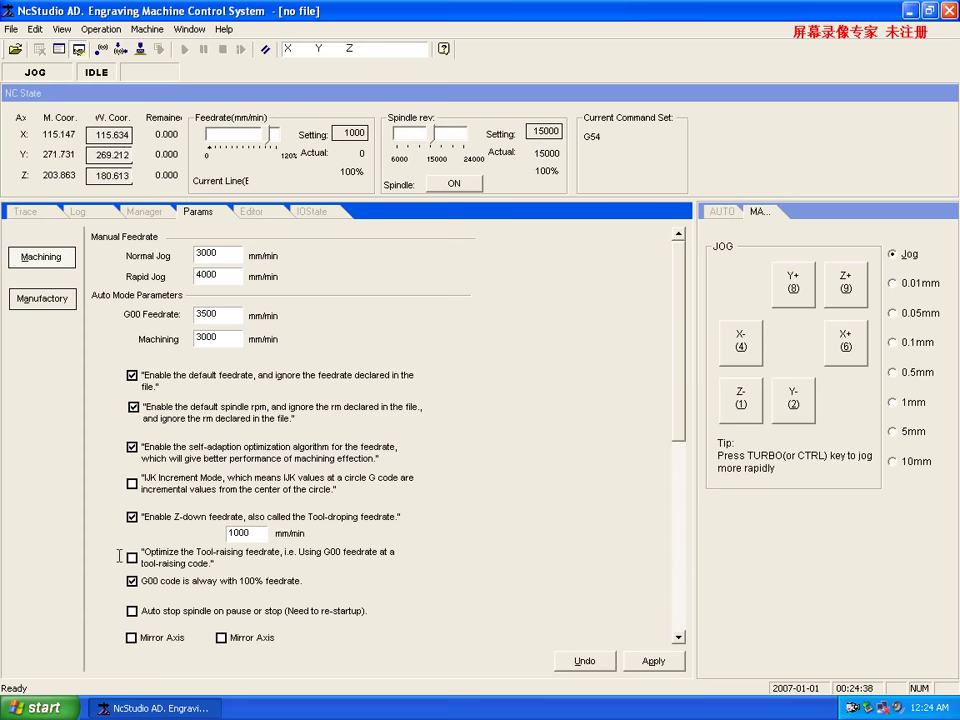
left_click(131, 557)
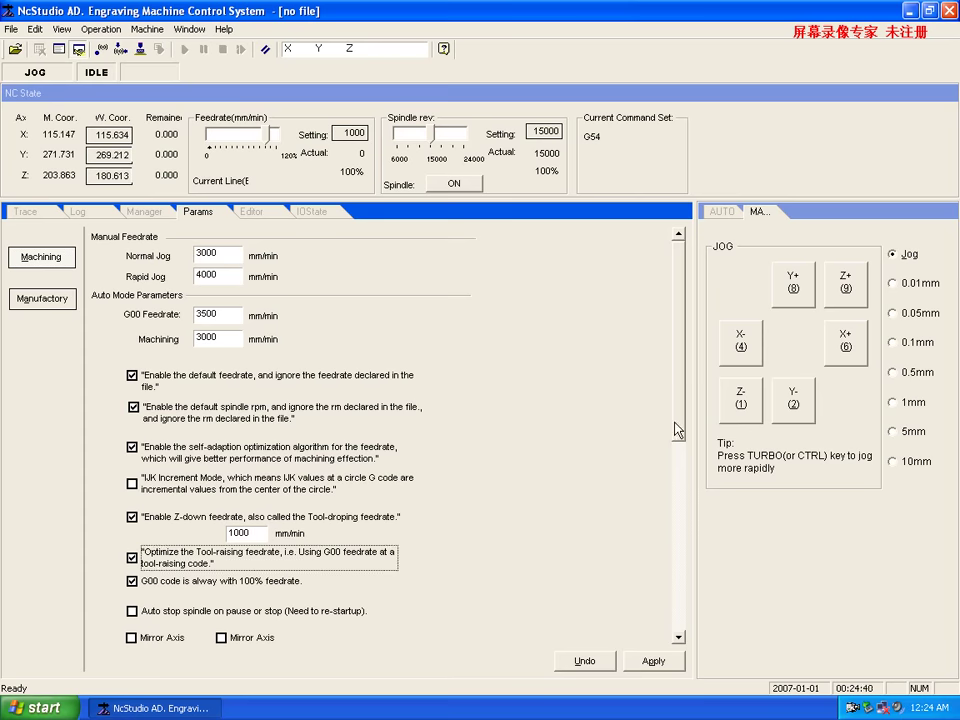
Enable automatic spindle stop on pause or stop and apply the machining parameters.
scroll(671, 422, "down", 3)
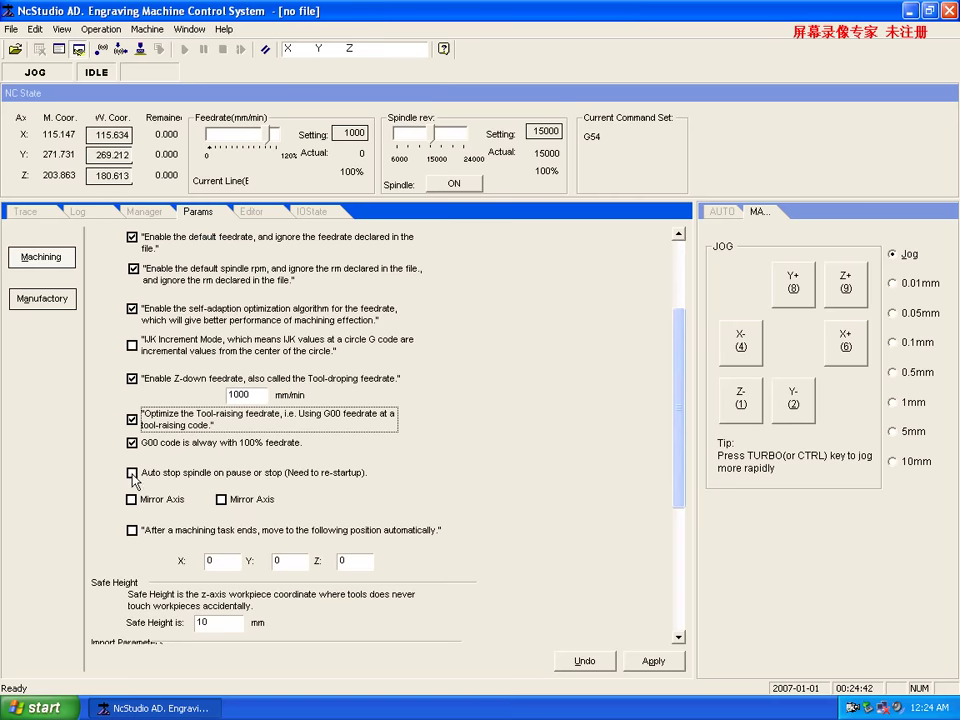
left_click(131, 474)
left_click(677, 531)
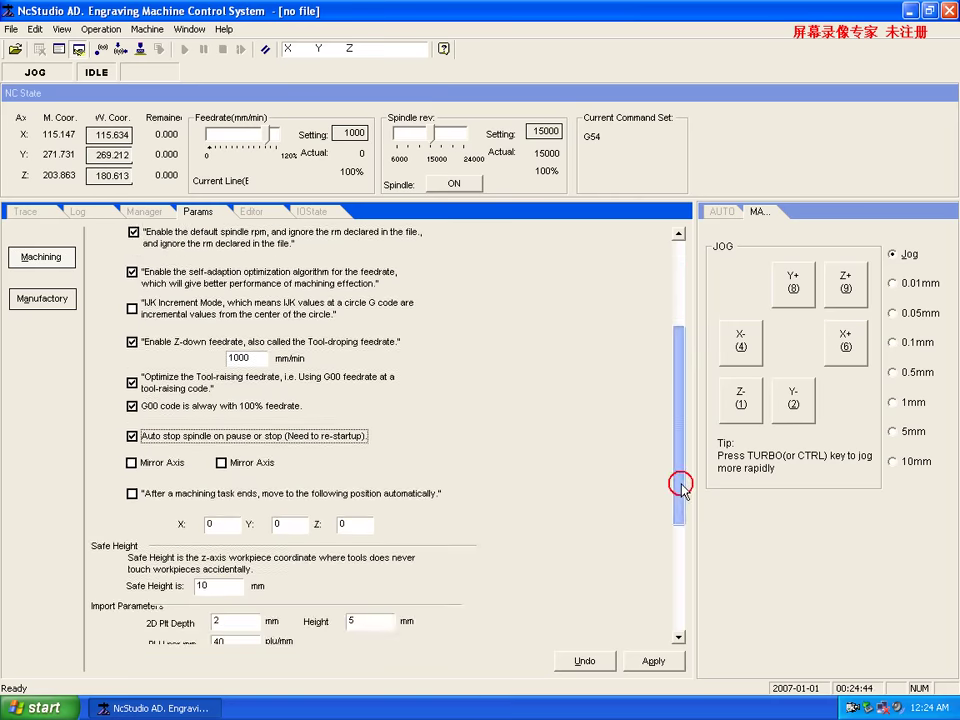
left_click_drag(677, 600, 690, 356)
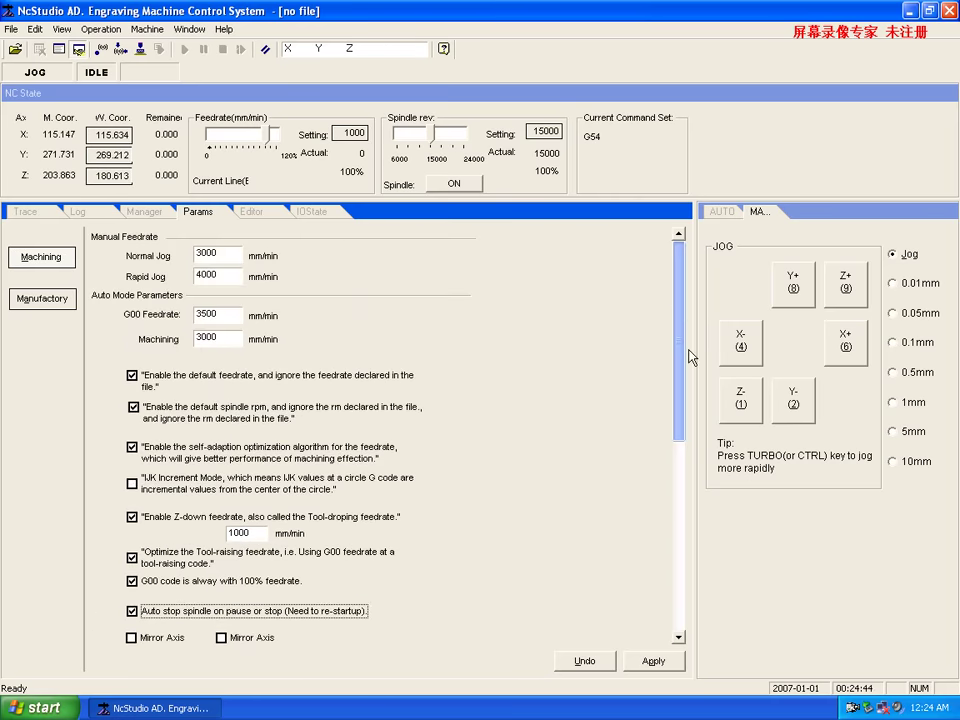
left_click(655, 661)
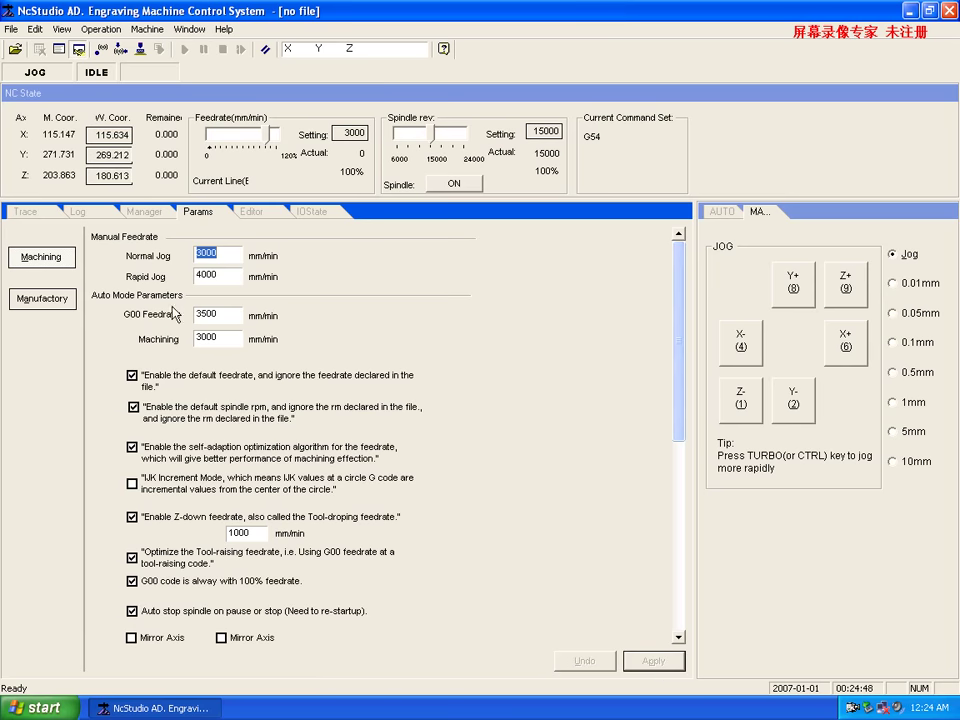
Request access to the Manufactory parameters and focus the password field.
left_click(43, 298)
left_click(427, 365)
left_click(465, 359)
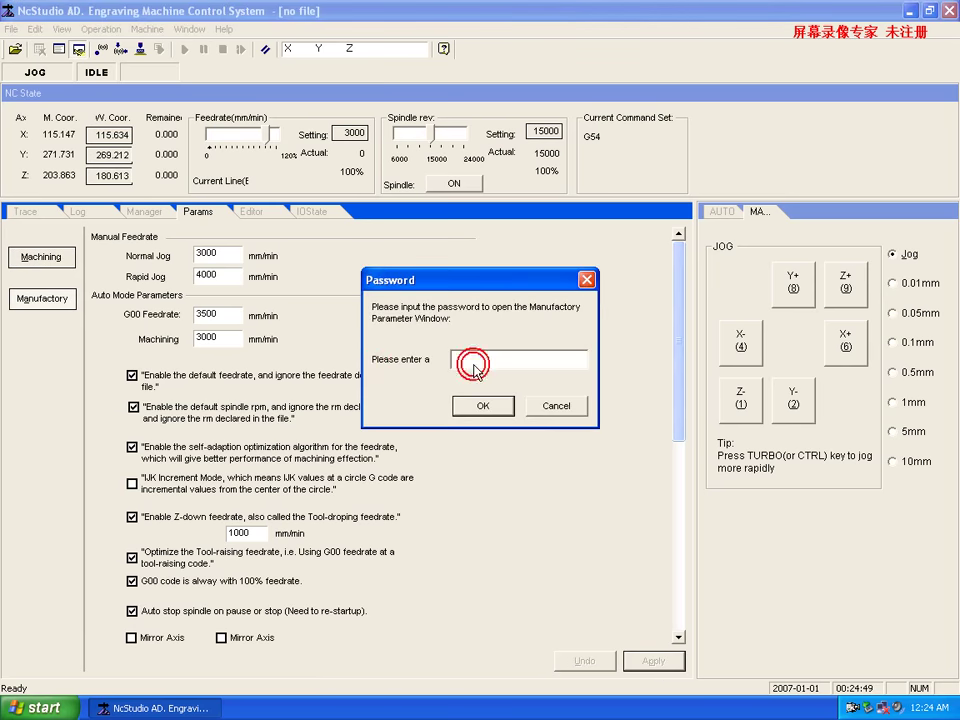
Enter the manufacturer password to unlock the Manufactory parameters.
left_click(42, 12)
type("cstudio")
key("Return")
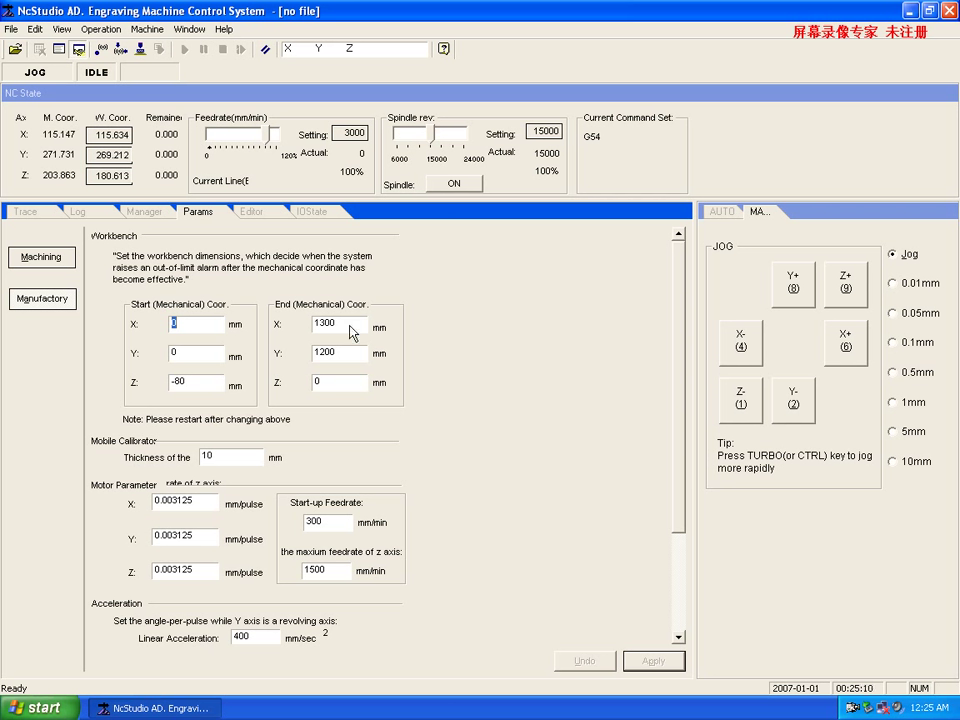
Change End X from 1300 to 1200 and Start Z from -80 to -100.
left_click_drag(349, 325, 304, 322)
type("1200")
left_click_drag(205, 383, 172, 385)
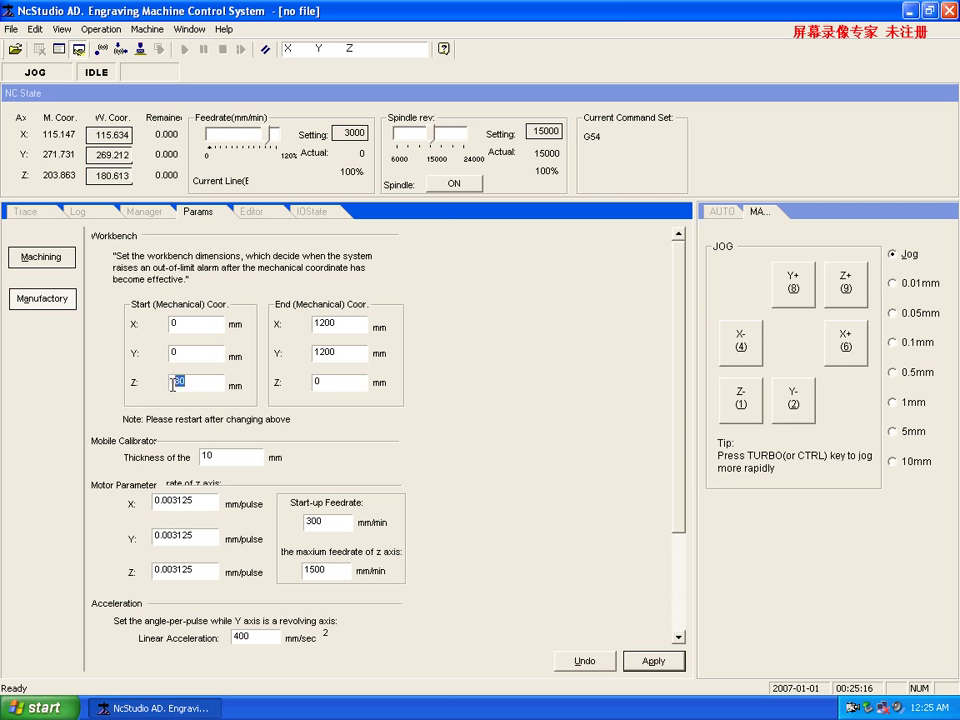
type("-100")
Set X and Y motor pulse equivalents to 0.00625 and Z maximum feedrate to 600.
left_click_drag(678, 350, 682, 410)
left_click_drag(208, 420, 135, 423)
type("0.00625")
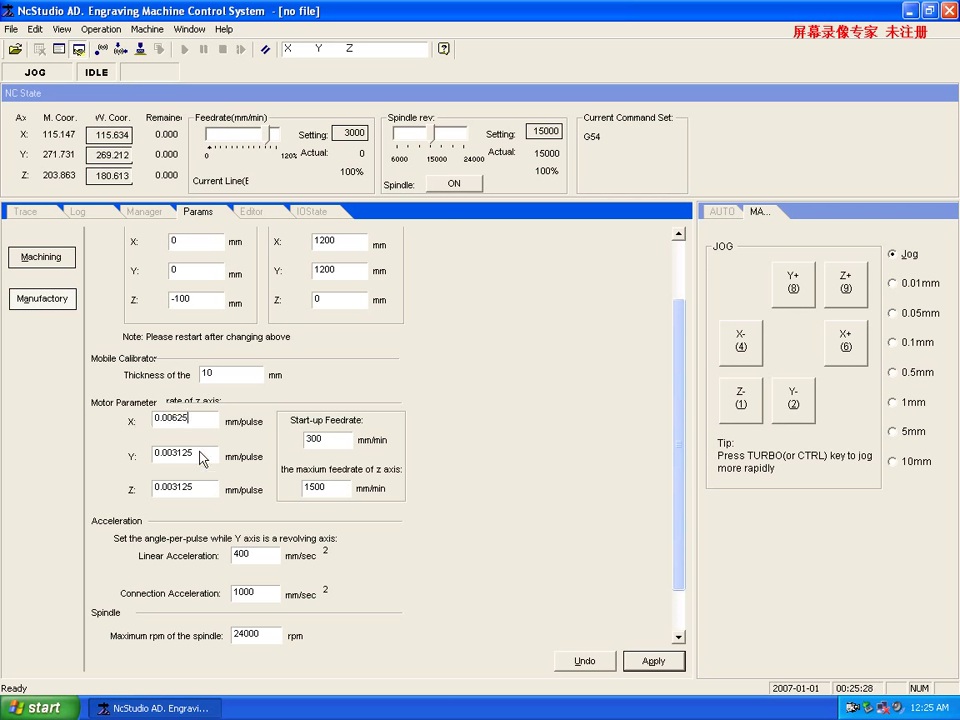
left_click_drag(216, 453, 118, 453)
type("0.00625")
left_click_drag(166, 488, 142, 488)
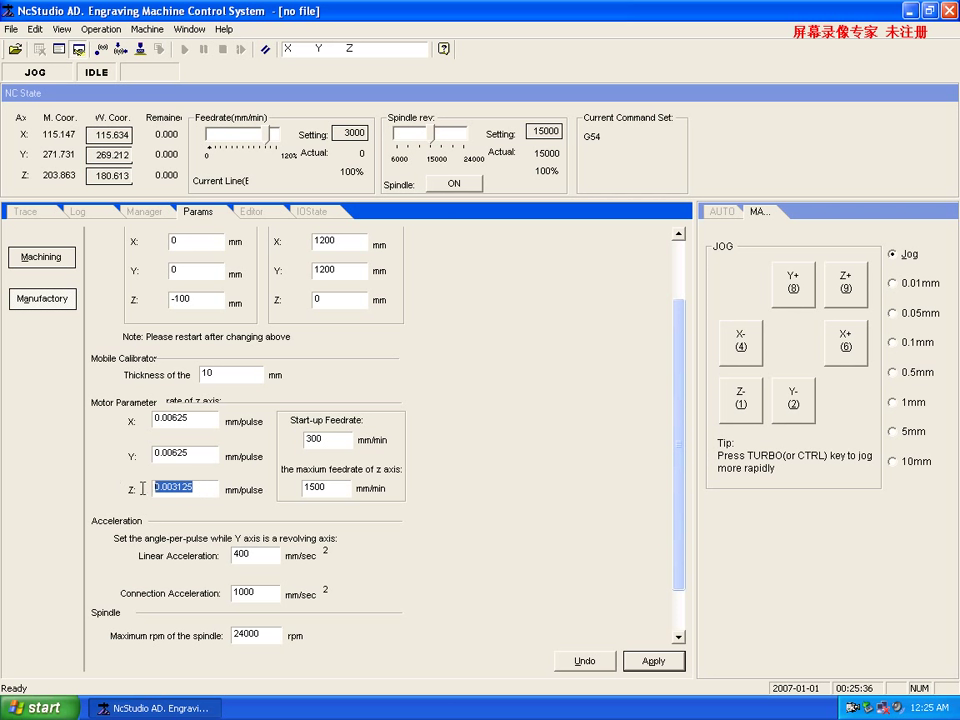
left_click_drag(339, 488, 282, 488)
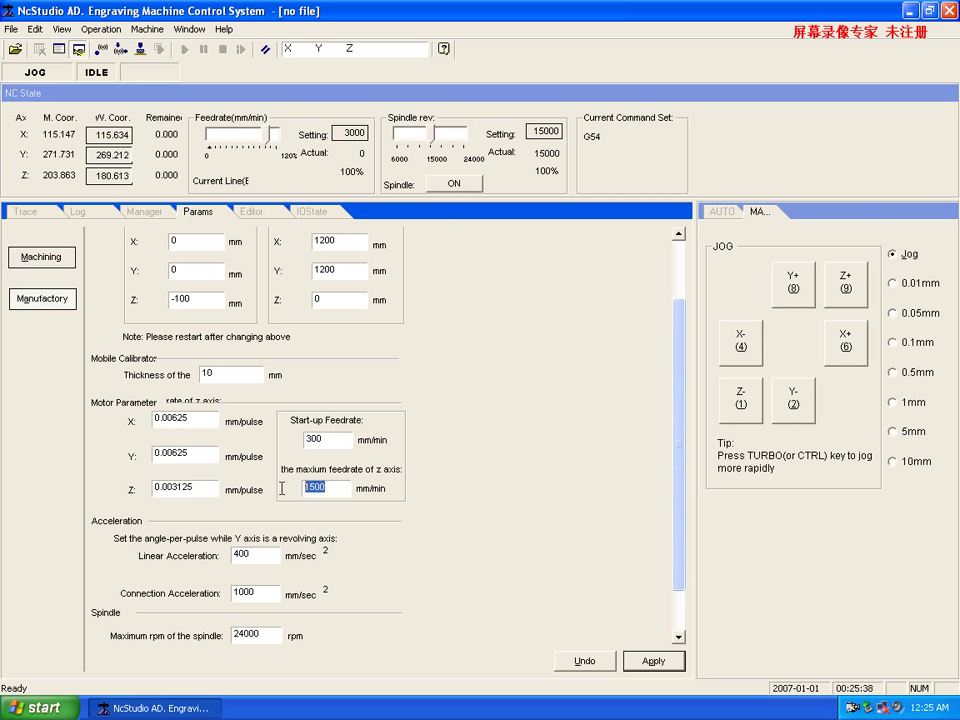
type("600")
Set Connection Acceleration to 800, apply the manufacturer parameters and close NcStudio.
left_click_drag(272, 590, 201, 590)
type("800")
scroll(677, 491, "down", 3)
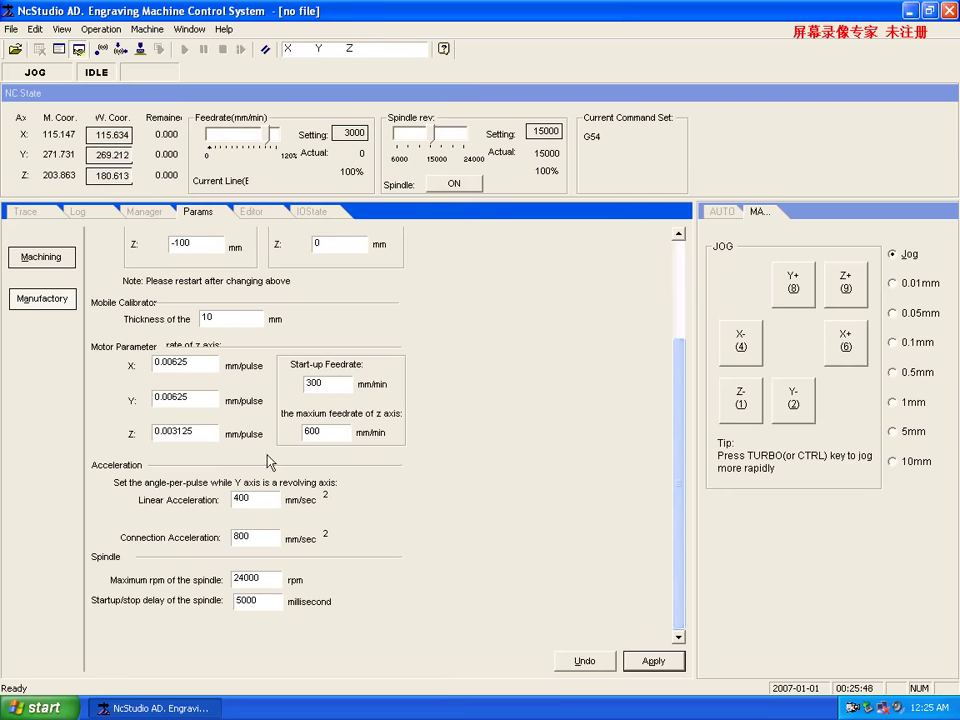
left_click(668, 662)
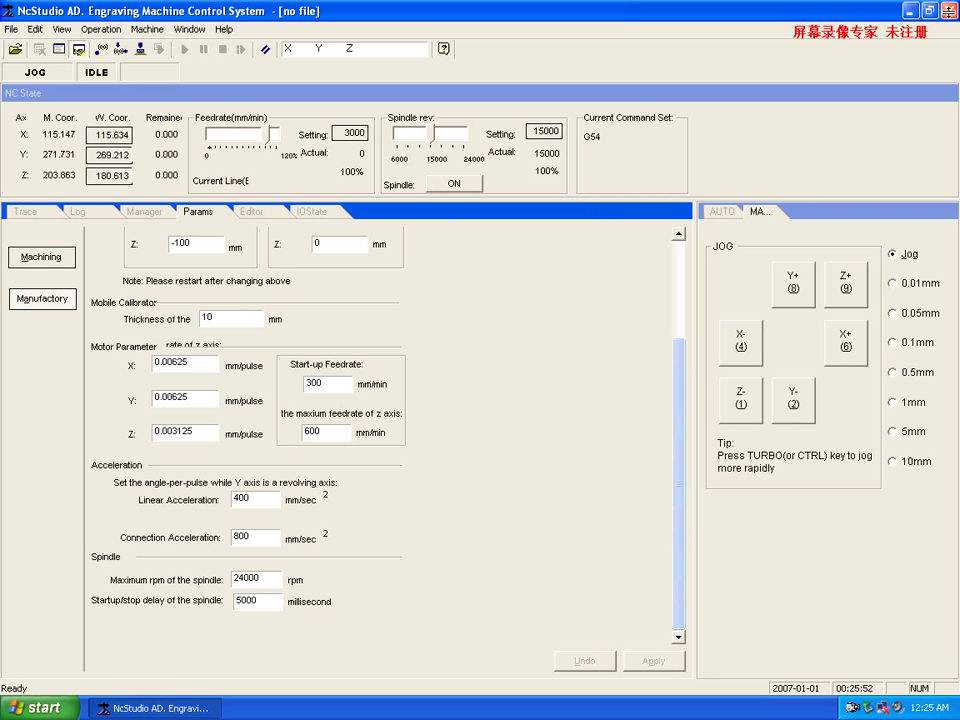
left_click(948, 12)
Relaunch NcStudio, verify the machining parameters persisted, and return to the trace view.
left_click(93, 392)
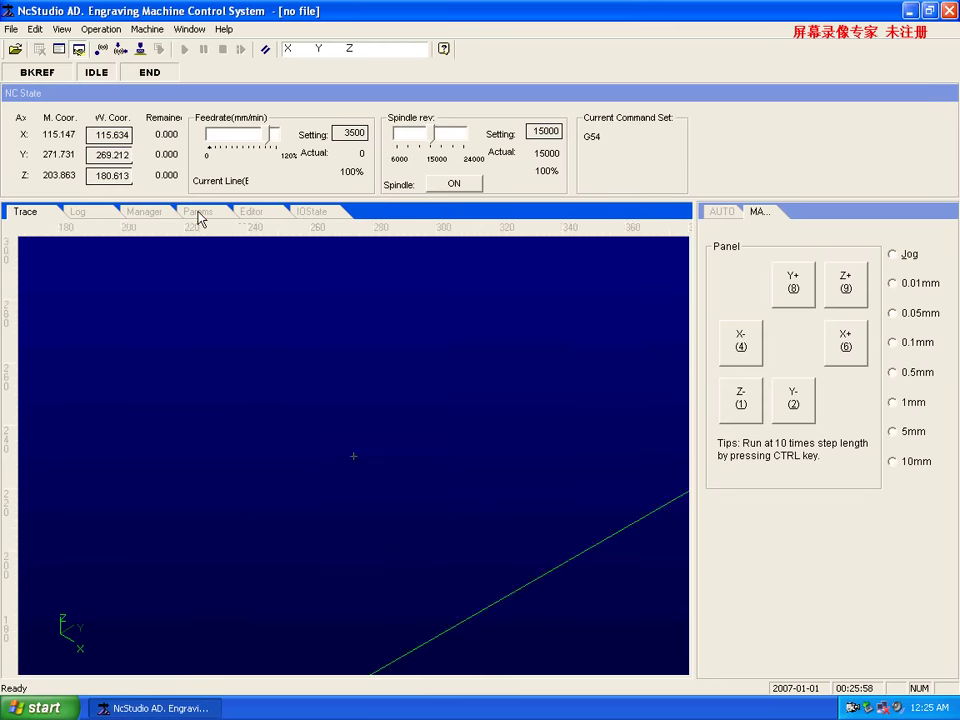
left_click(199, 218)
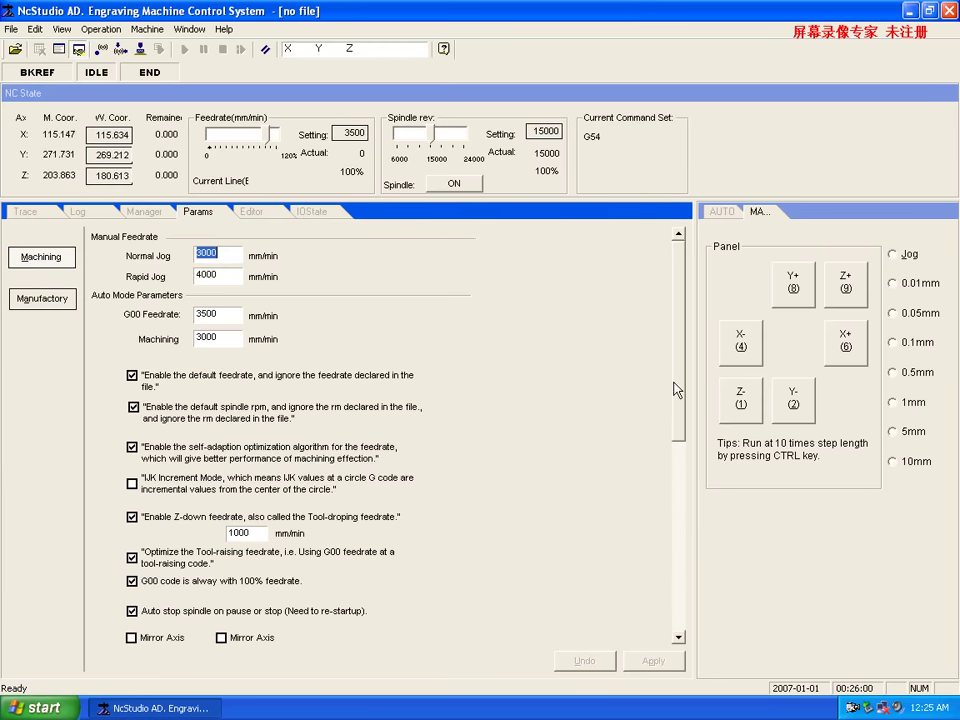
left_click_drag(675, 389, 681, 296)
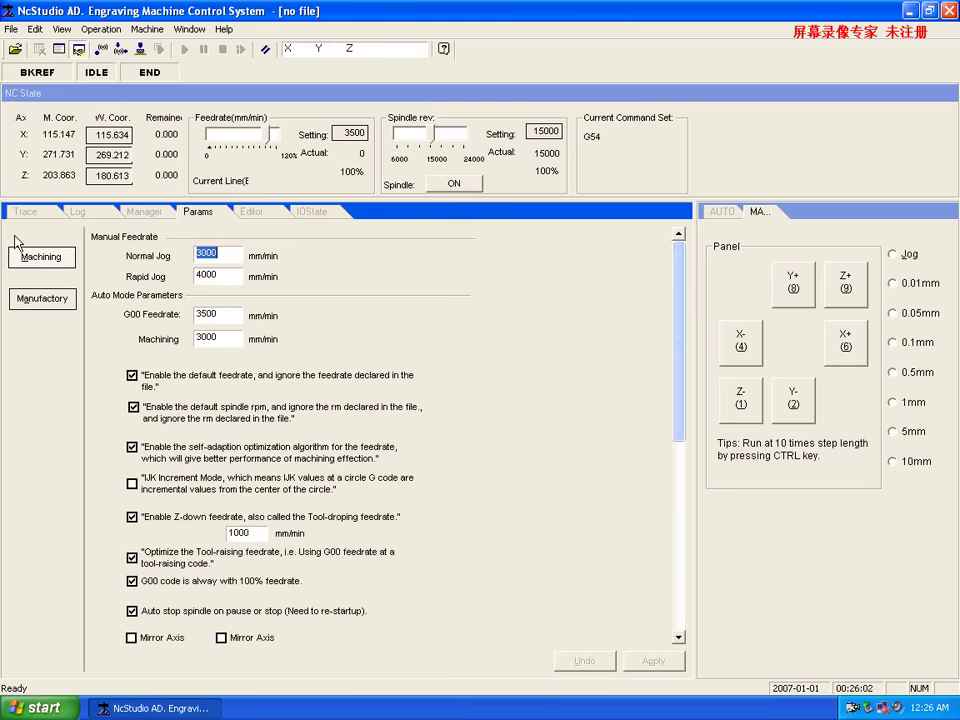
left_click(35, 211)
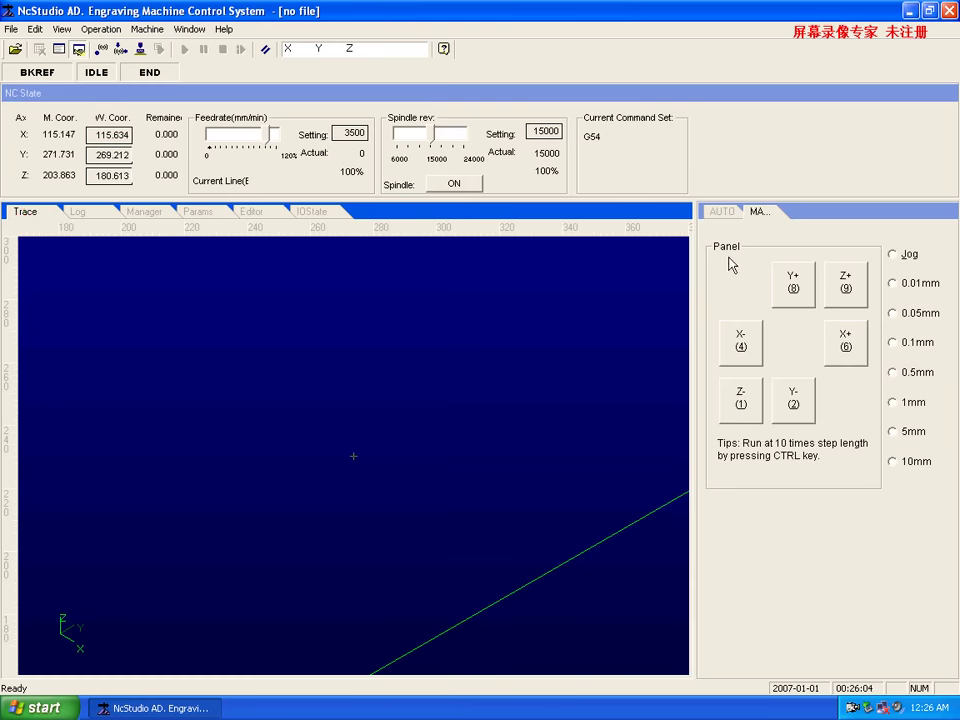
Close NcStudio with Alt+F4, refresh the desktop and bring up the screen recorder window.
key("alt+F4")
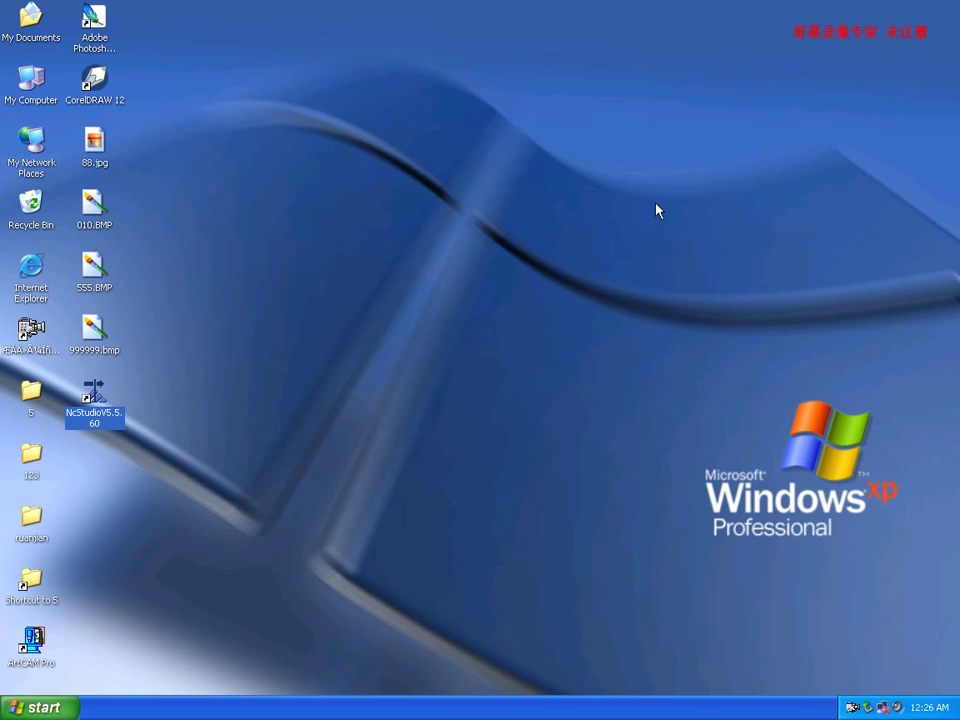
right_click(385, 342)
left_click(415, 365)
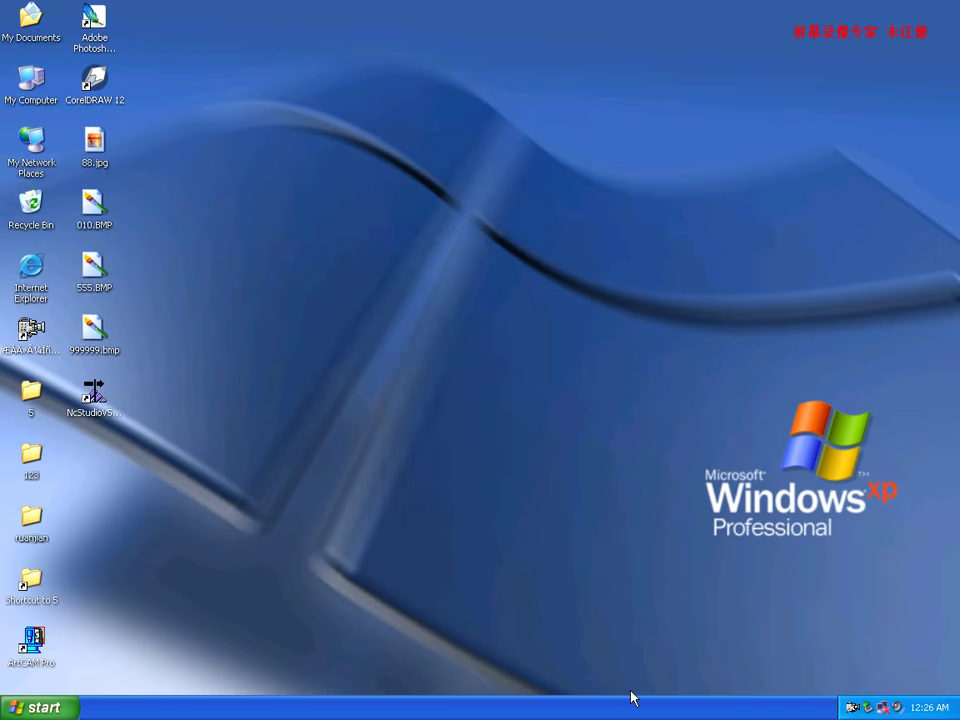
left_click(851, 707)
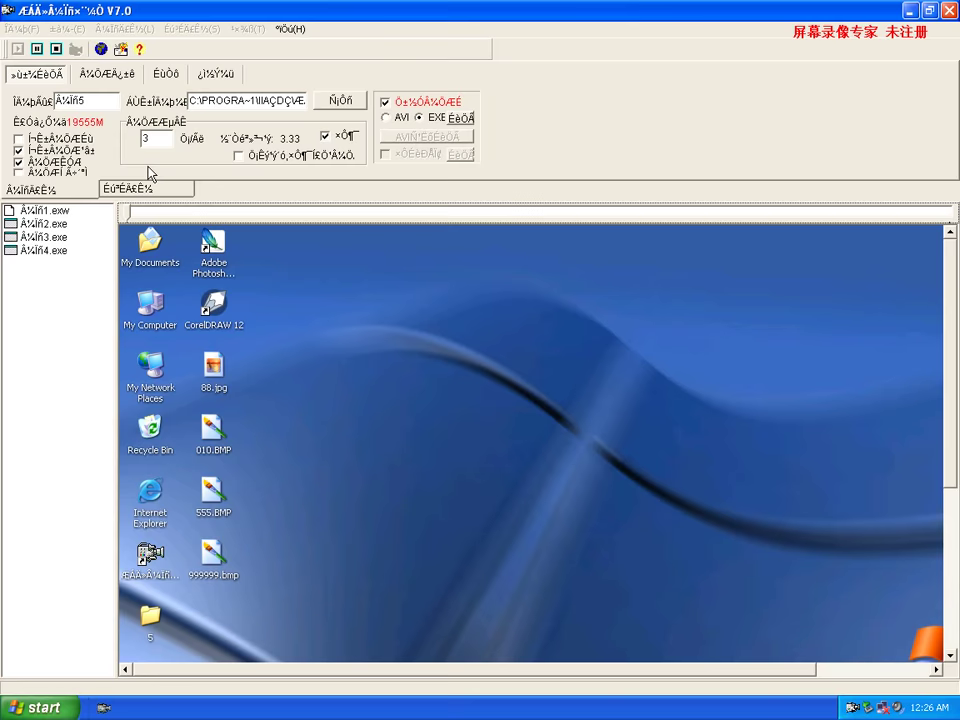